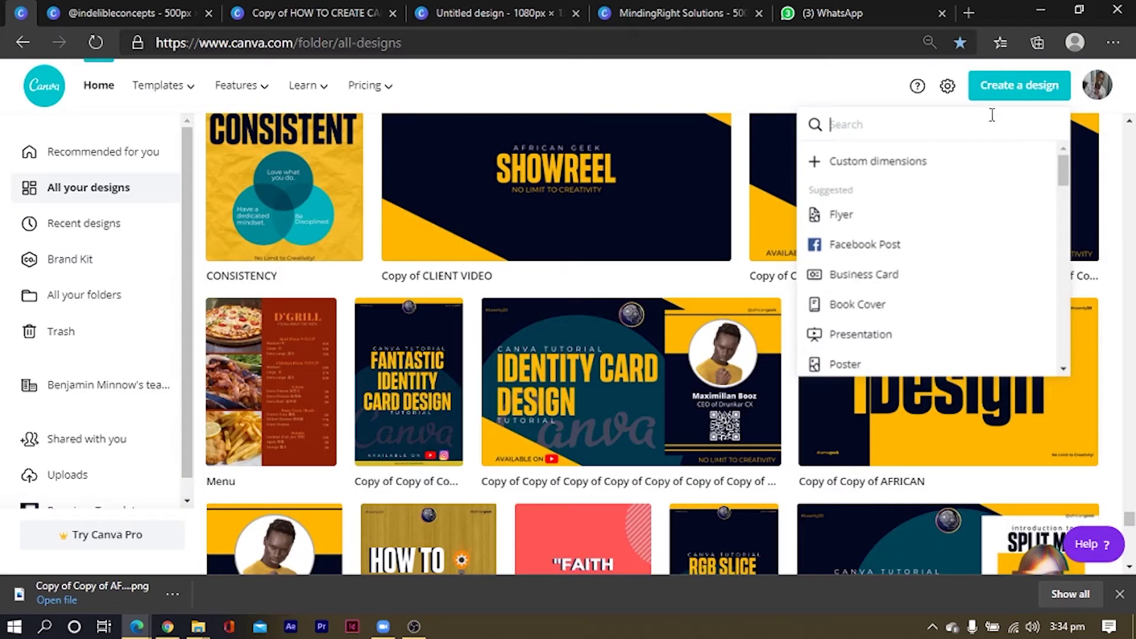
Open the existing four-page design and scroll down to the yellow BIG Sale example on page 4.
click(921, 167)
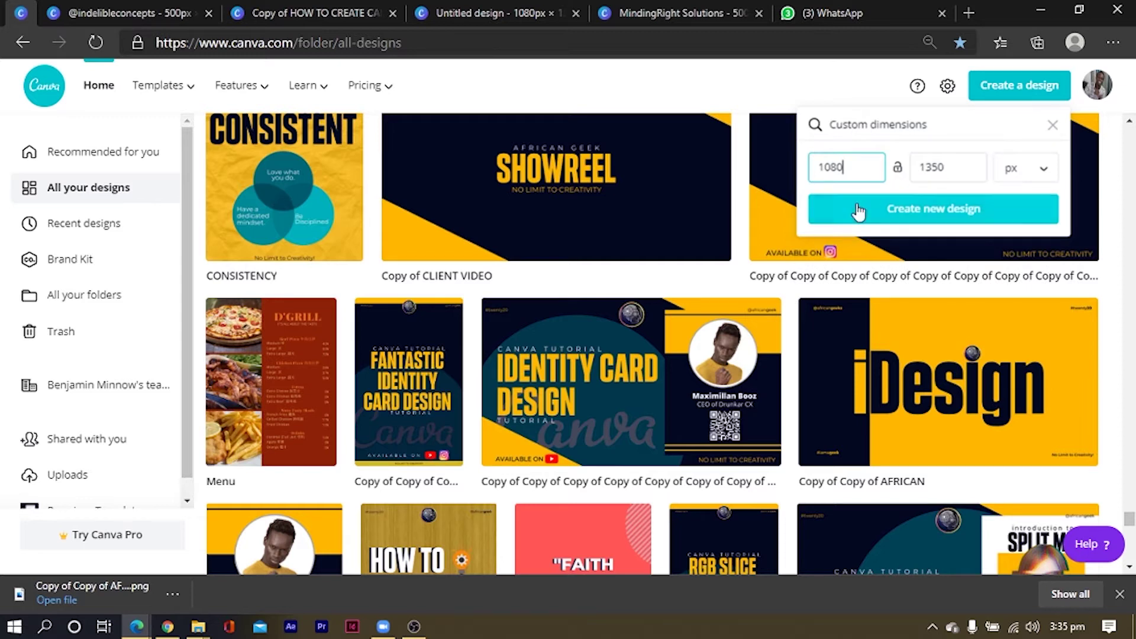
click(654, 97)
scroll(648, 255, down, 10)
scroll(654, 273, up, 6)
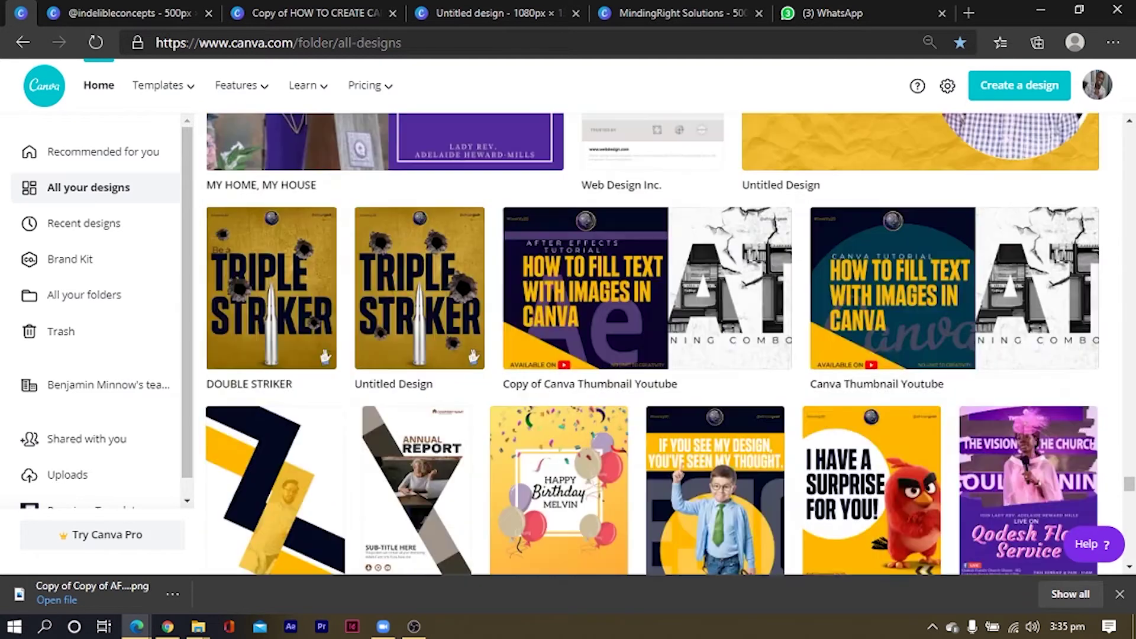
drag(1130, 492, 1108, 152)
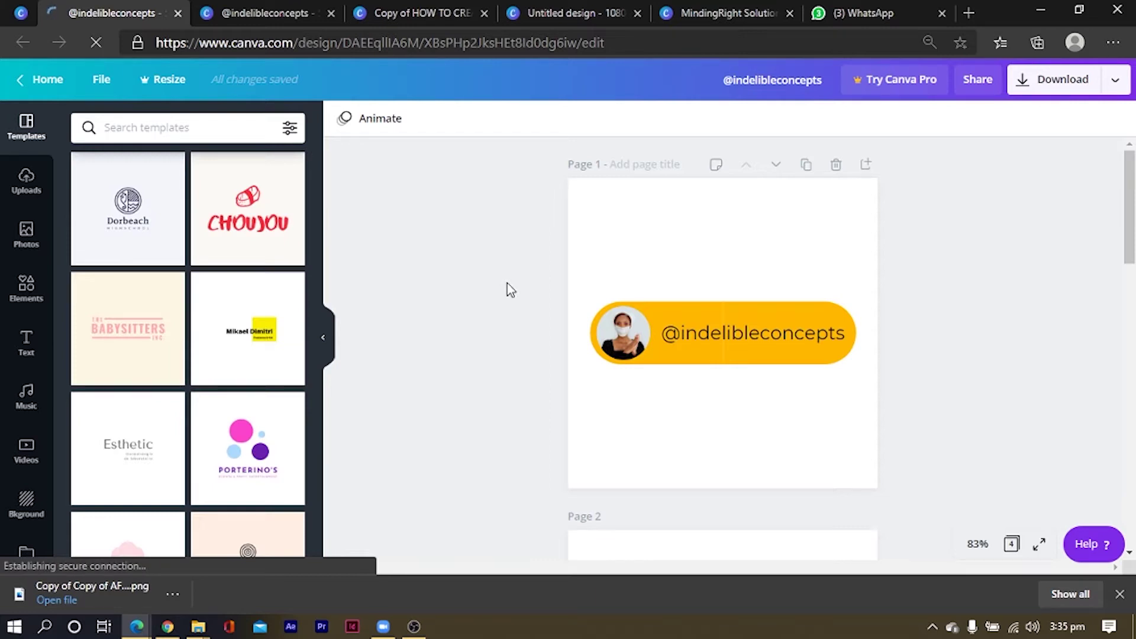
scroll(507, 290, down, 10)
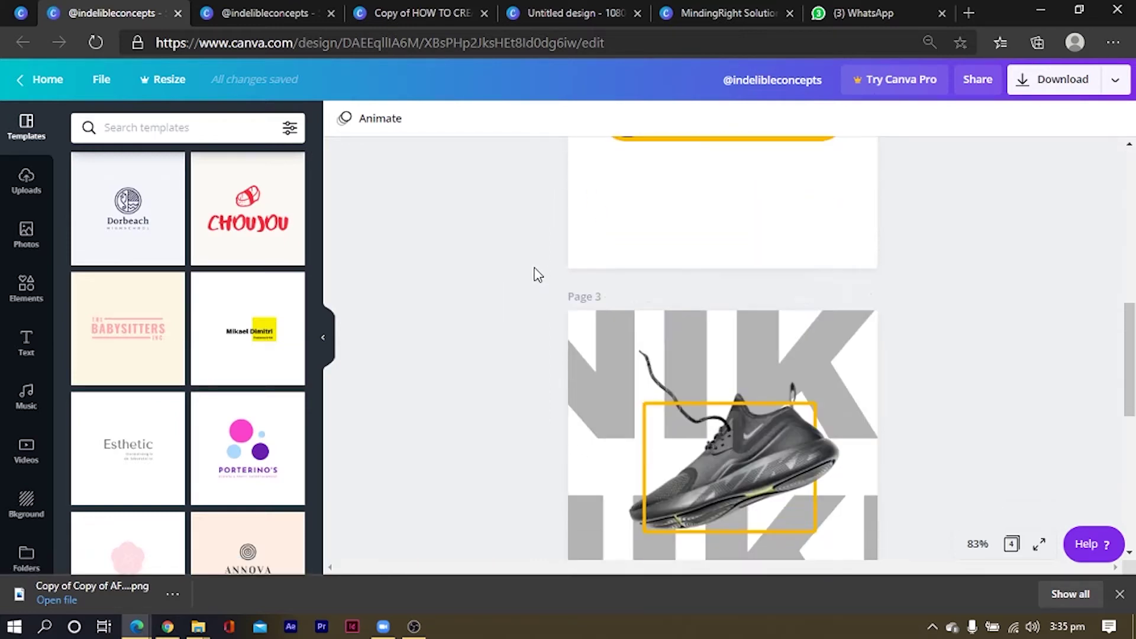
scroll(675, 374, down, 8)
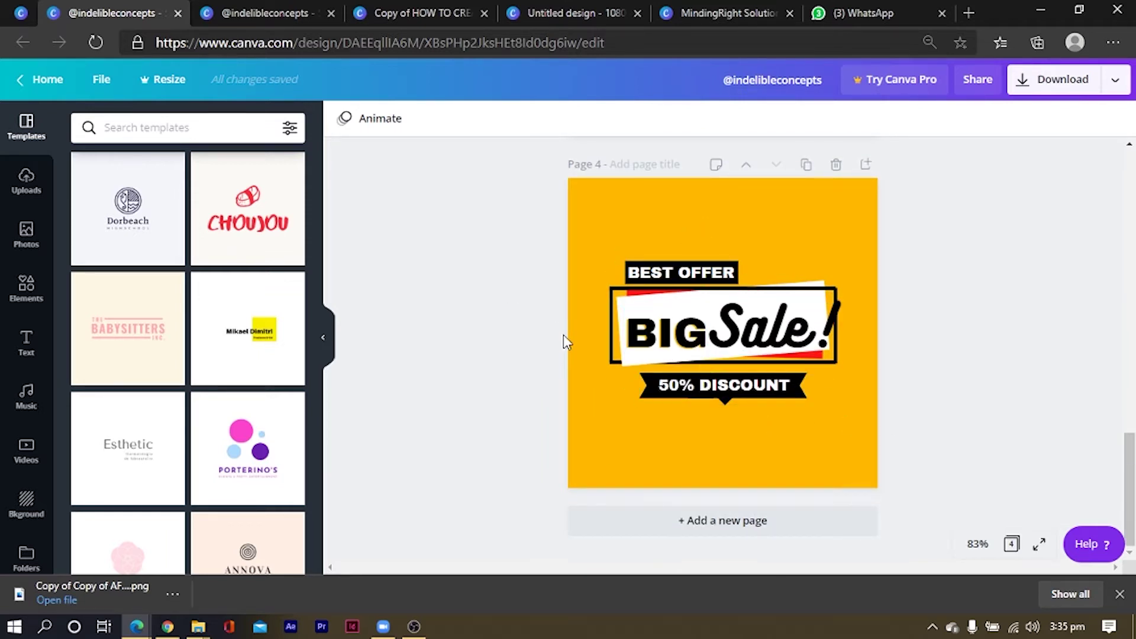
Add a fifth page with a red square trimmed into a 105-high bar near the centre.
click(865, 169)
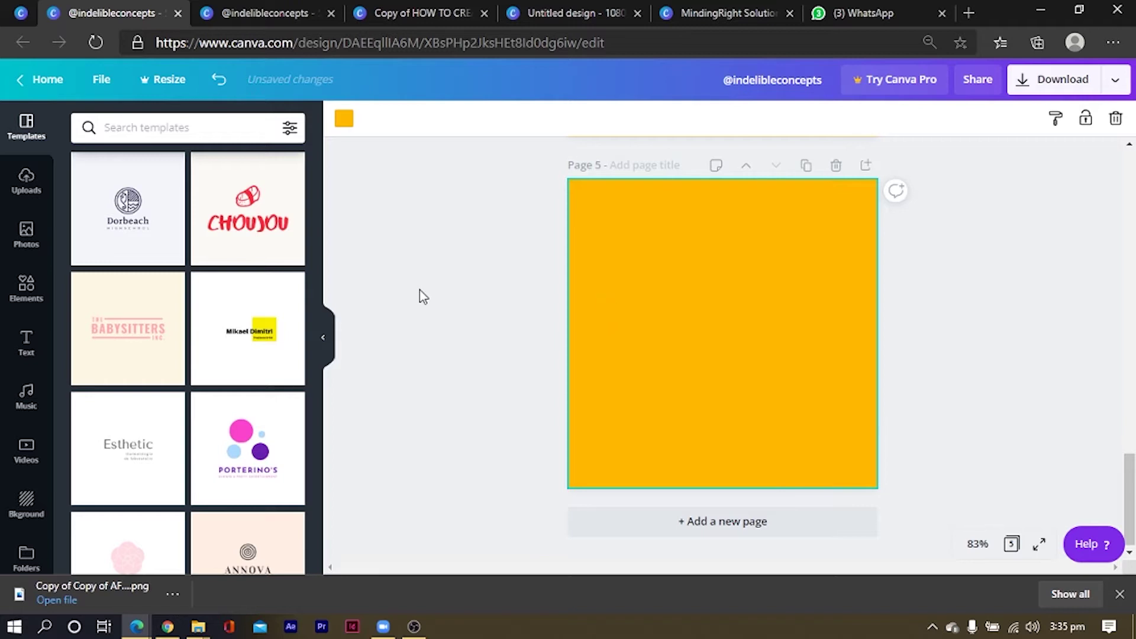
scroll(812, 421, up, 3)
scroll(769, 423, down, 3)
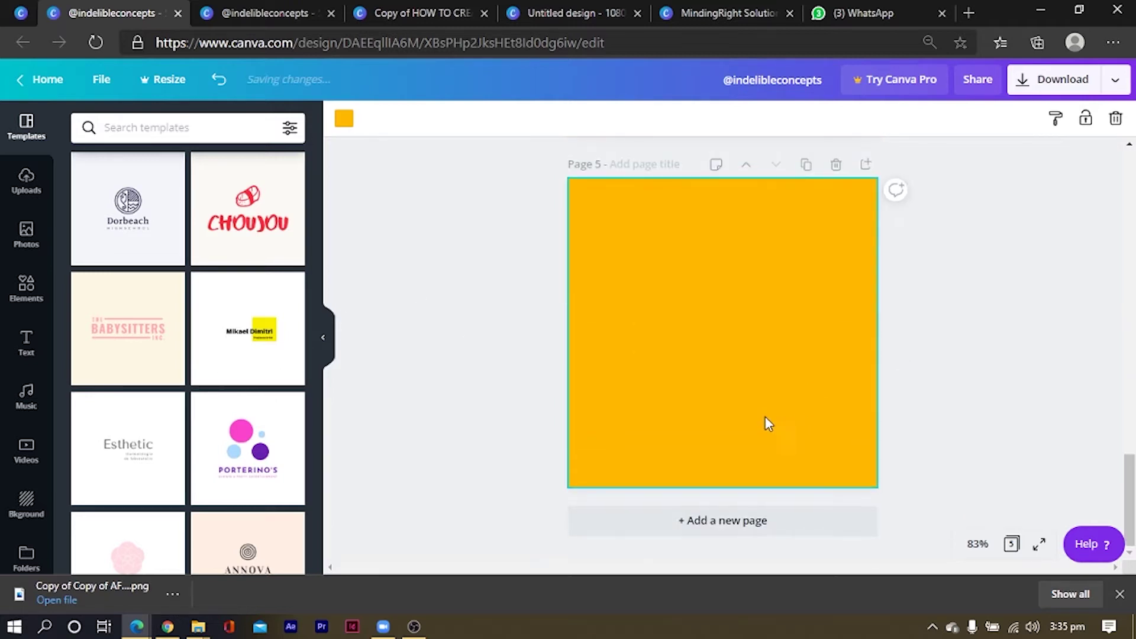
click(43, 289)
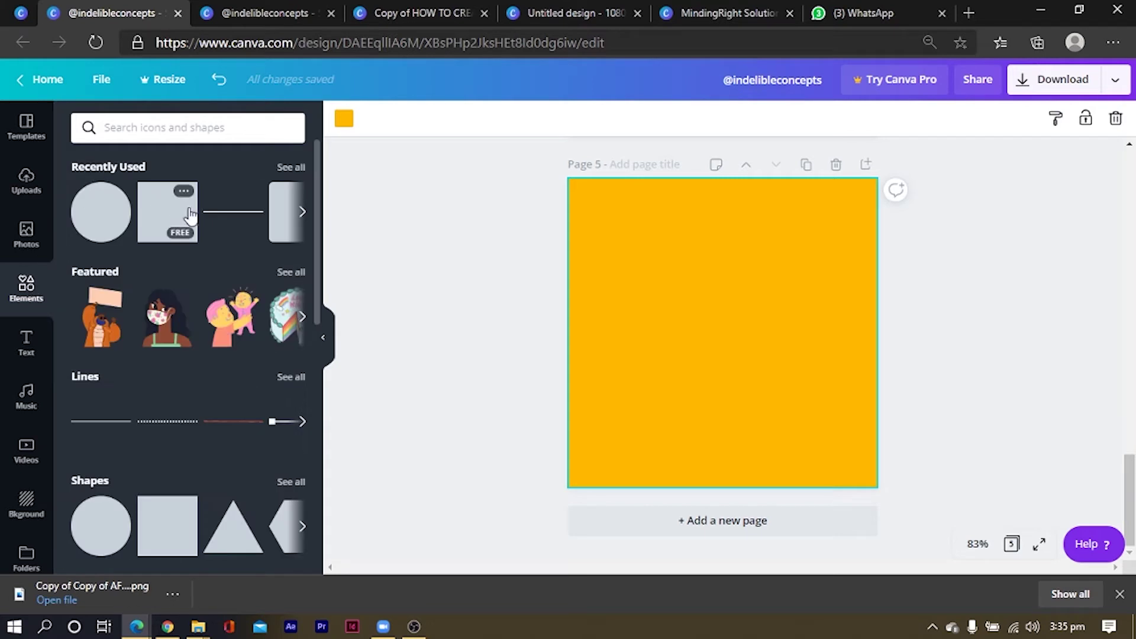
click(189, 216)
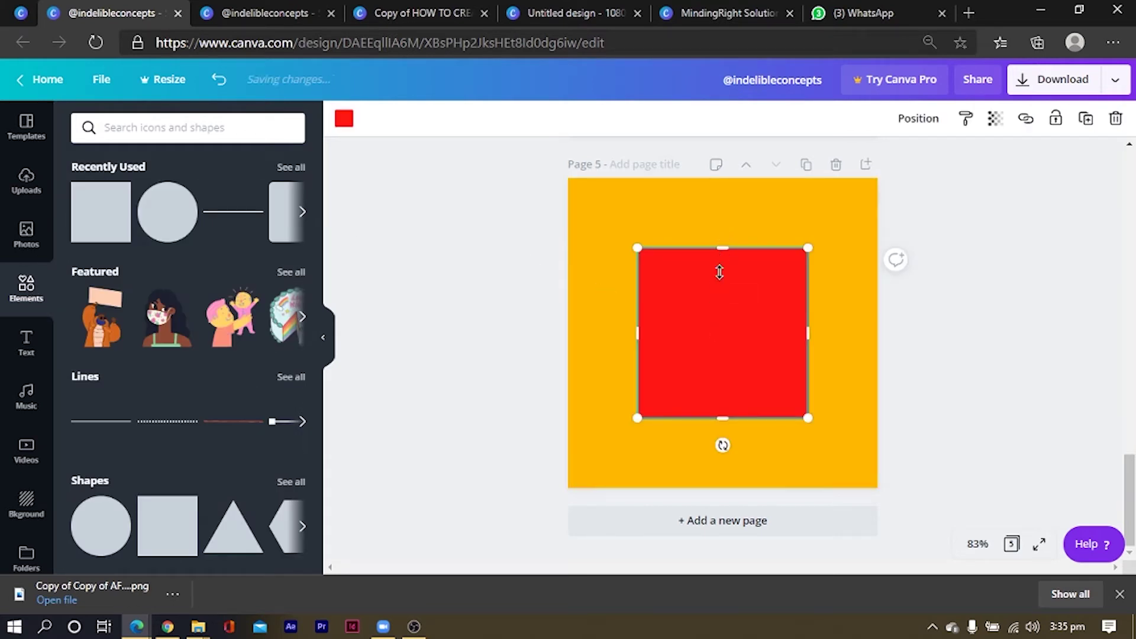
drag(723, 247, 723, 285)
drag(721, 408, 723, 381)
drag(720, 280, 723, 326)
drag(729, 372, 729, 347)
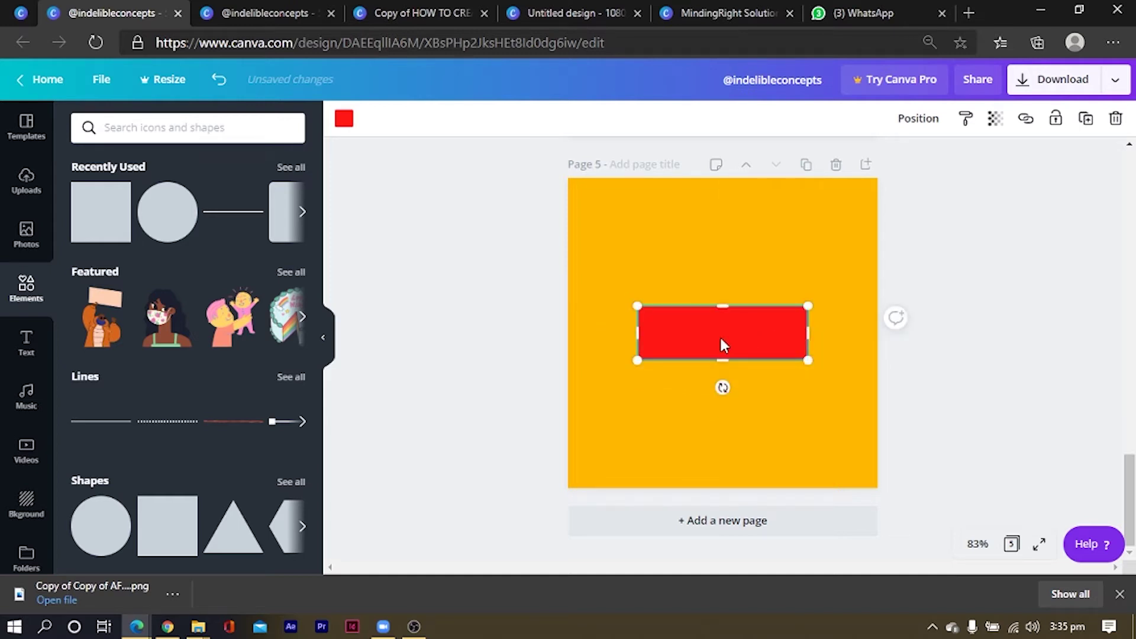
Duplicate the red bar, tilt the copy about -8°, and centre it on the page.
key(ctrl+d)
right_click(721, 339)
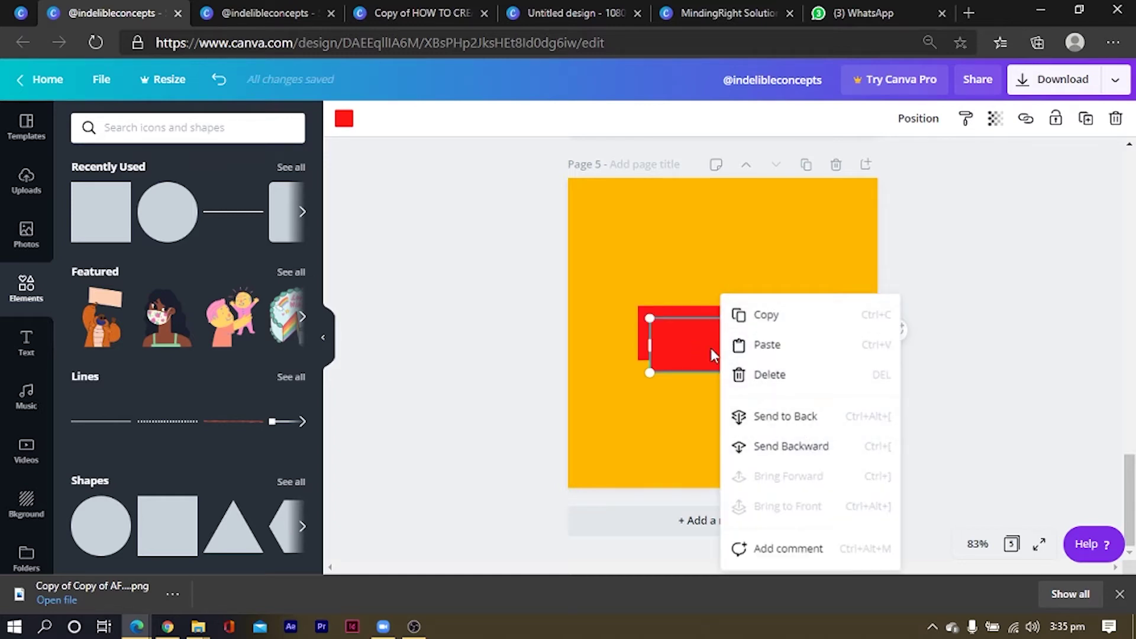
click(671, 358)
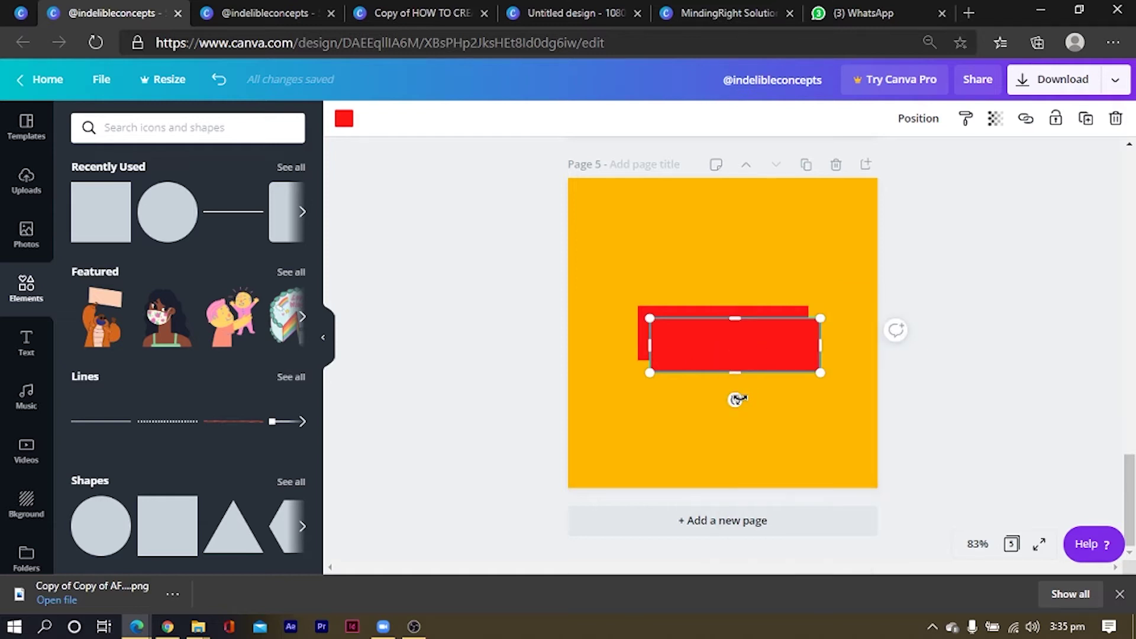
drag(736, 400, 743, 398)
drag(703, 353, 703, 343)
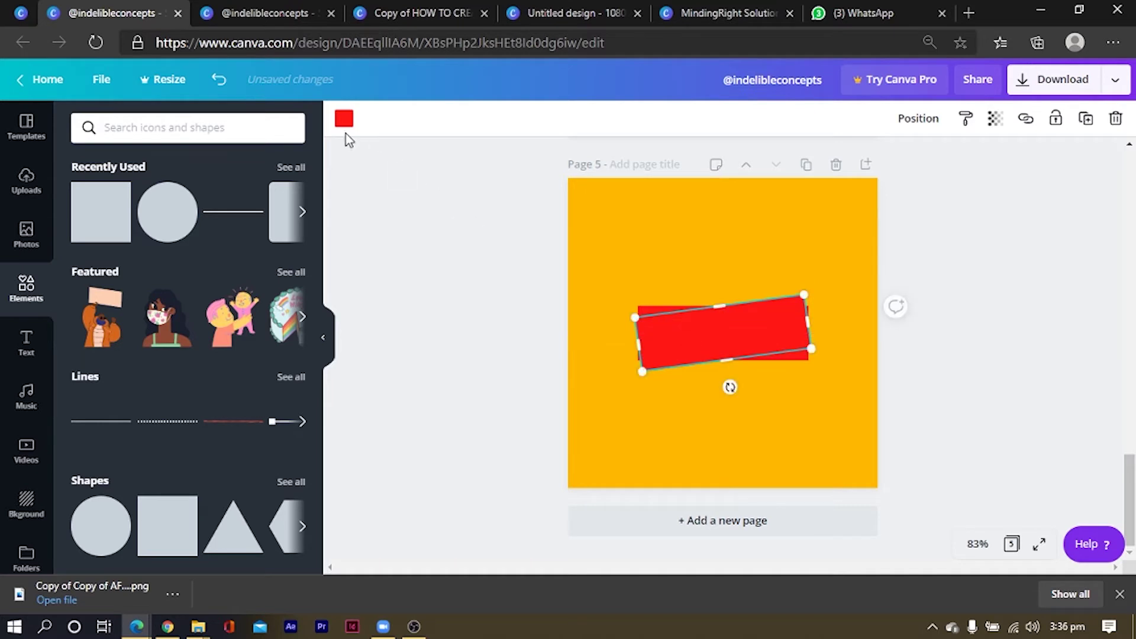
Change the tilted bar's colour to white.
click(343, 119)
click(207, 267)
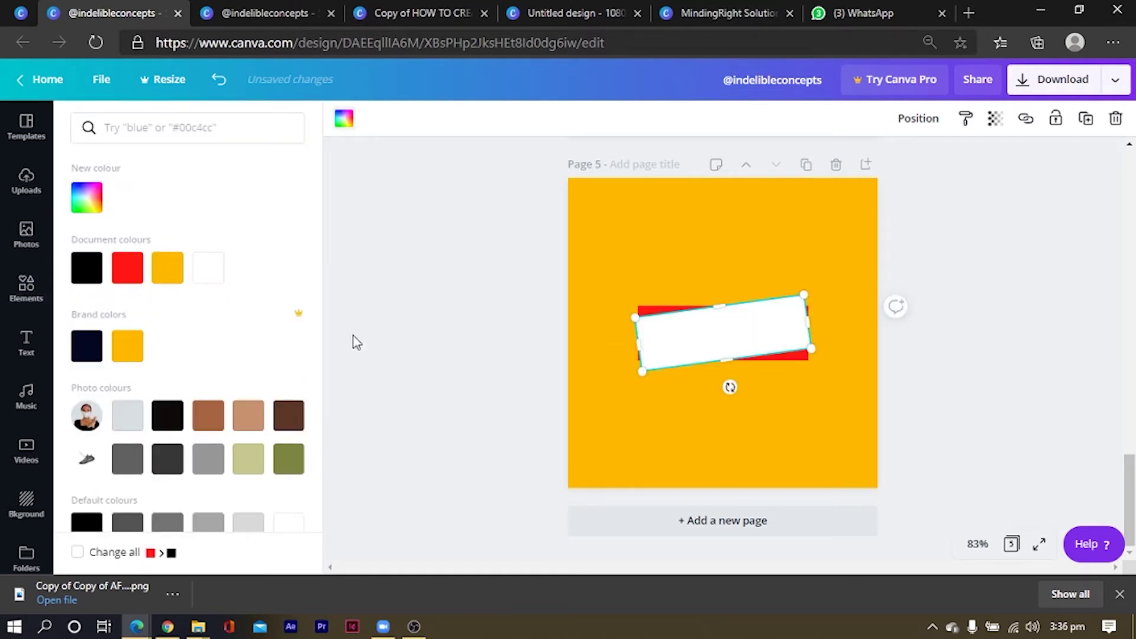
click(663, 211)
click(677, 256)
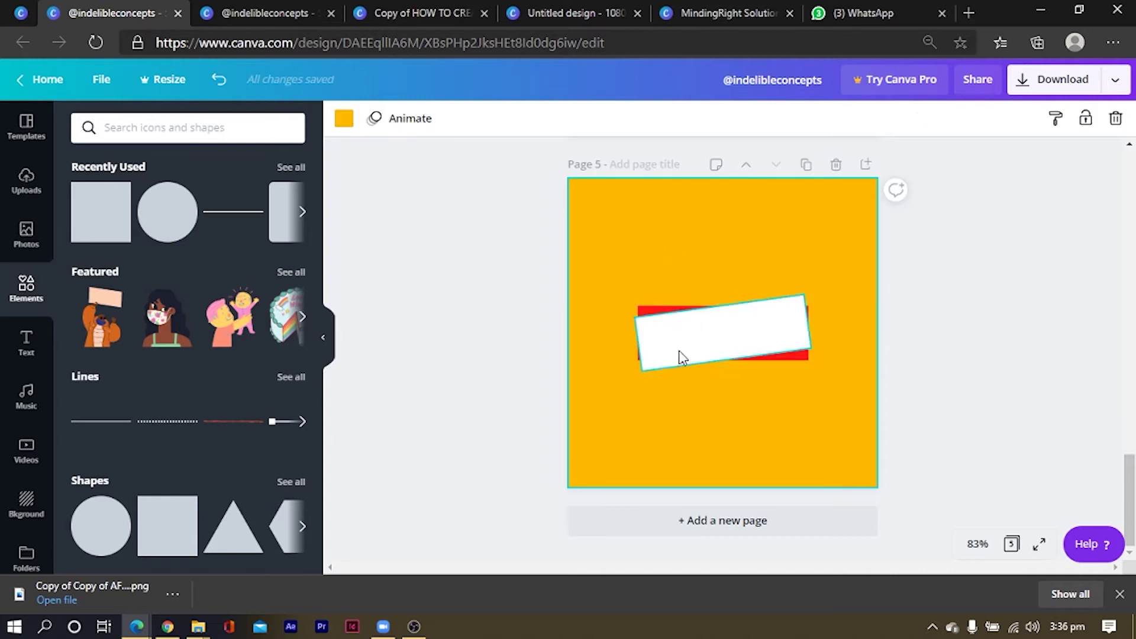
Duplicate the red bar, move the copy above the white bar, and narrow it to width 151.
click(640, 310)
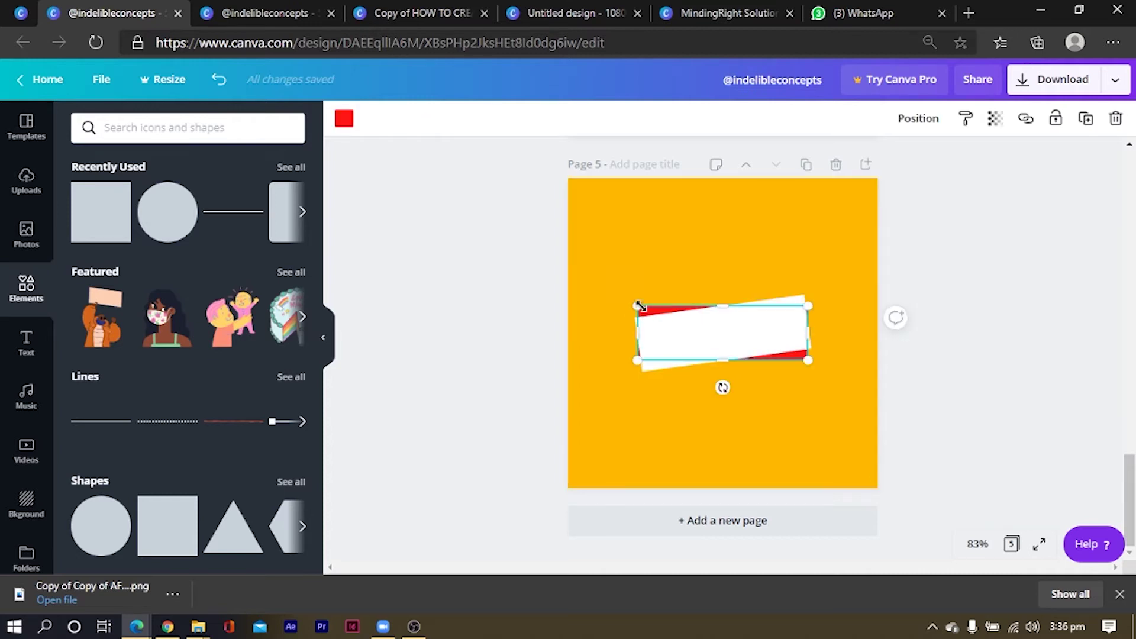
key(ctrl+d)
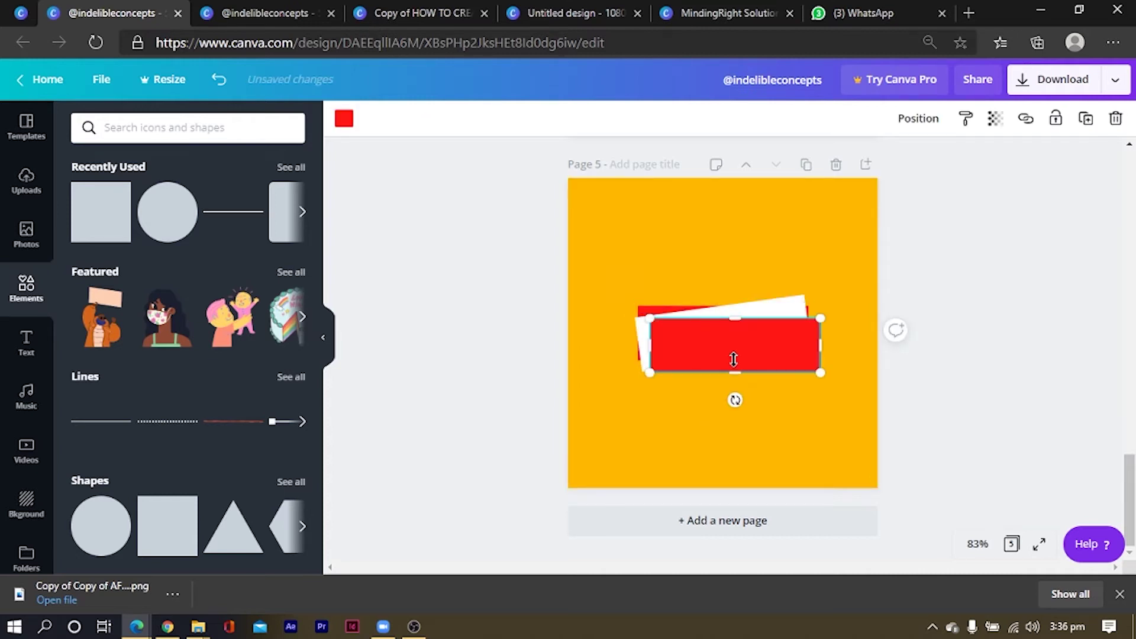
drag(719, 345, 720, 272)
drag(803, 260, 688, 285)
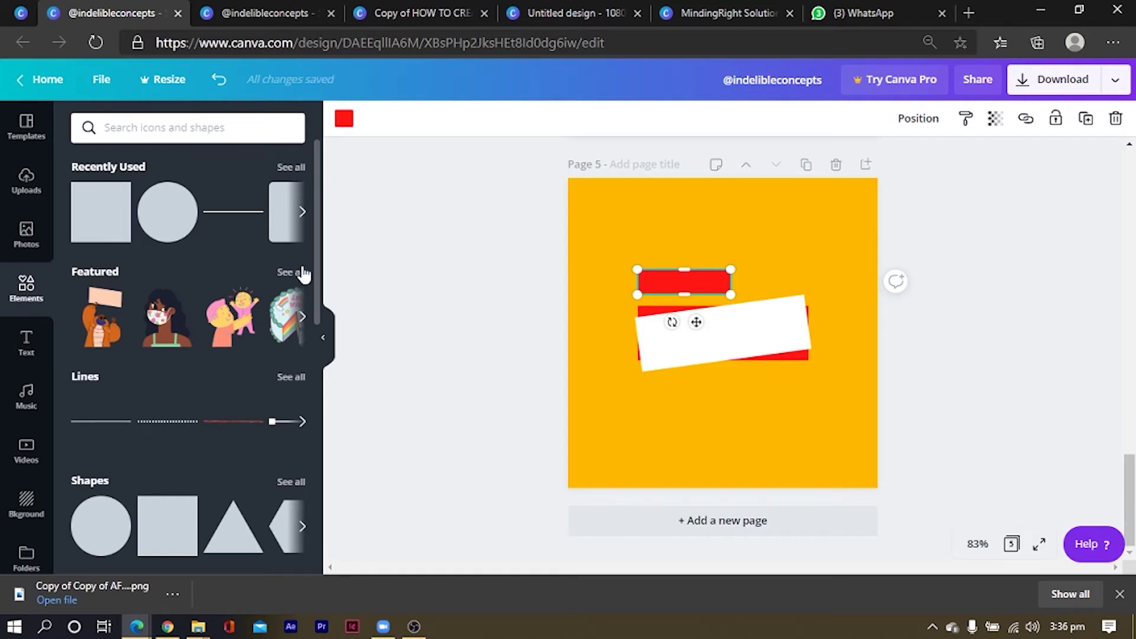
Add an arrow-banner shape below the white bar and shrink it to 188 by 67.
click(291, 482)
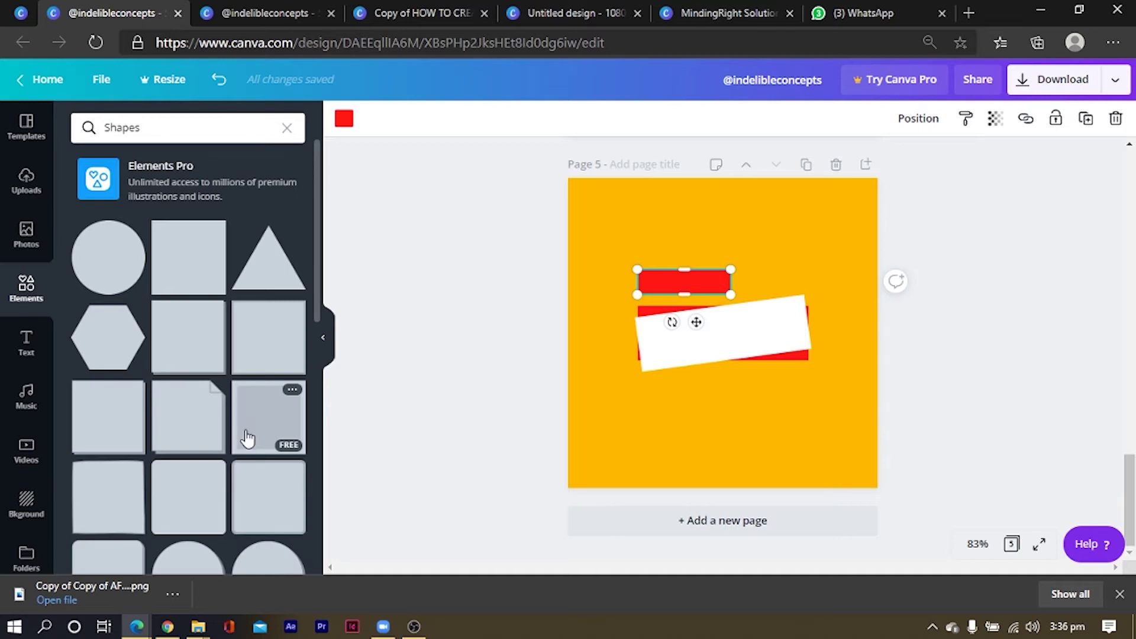
scroll(239, 437, down, 10)
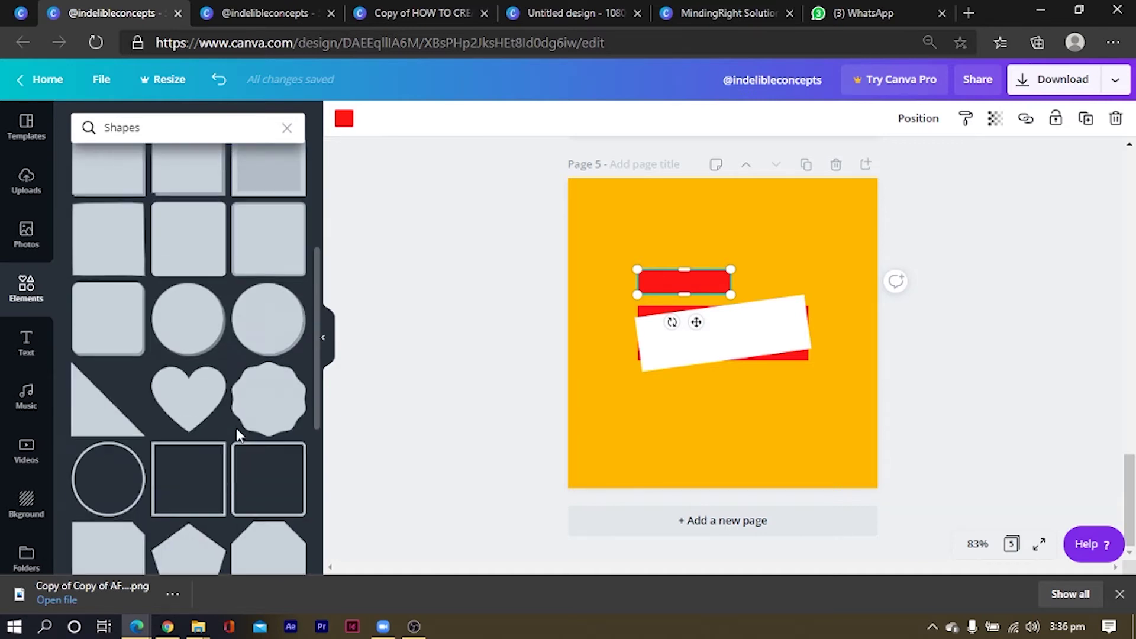
scroll(239, 437, down, 7)
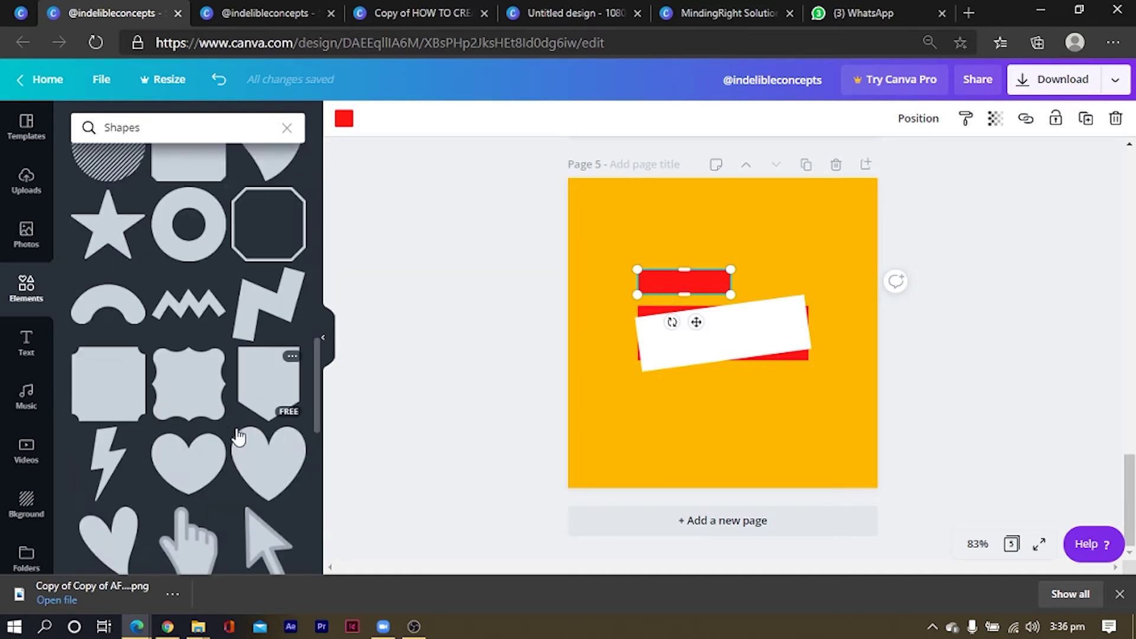
scroll(223, 425, down, 8)
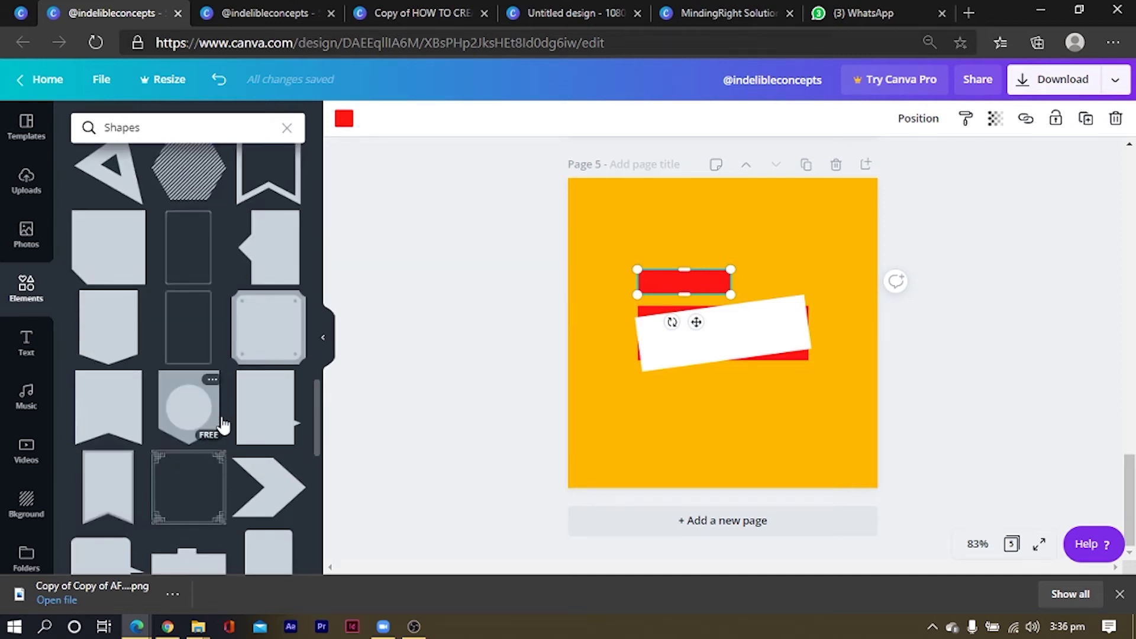
scroll(225, 423, down, 4)
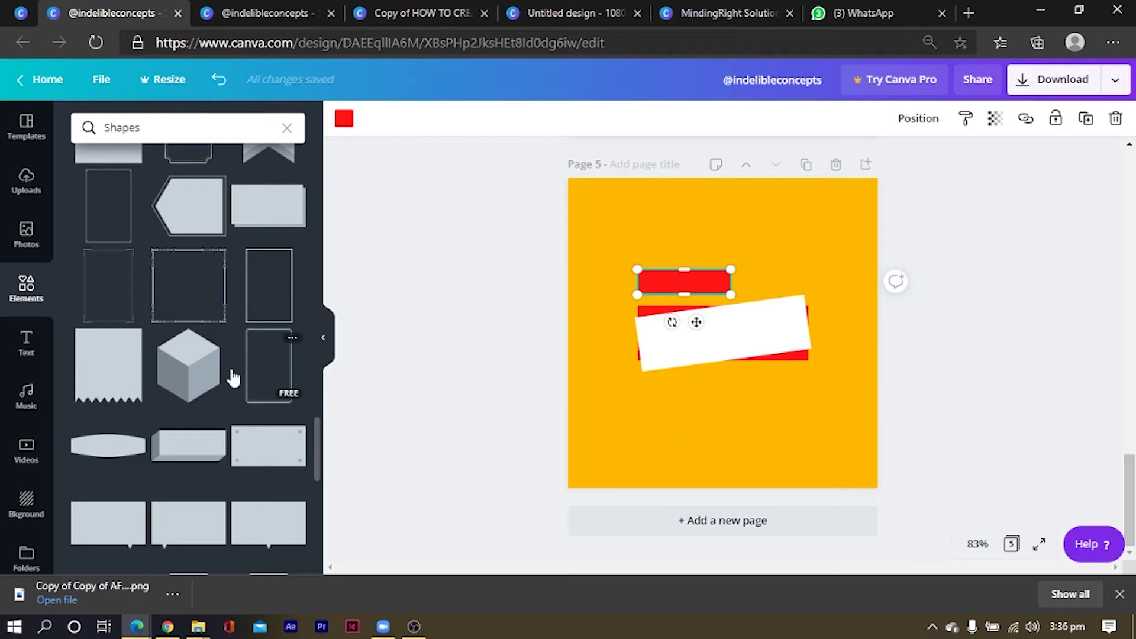
scroll(225, 376, down, 9)
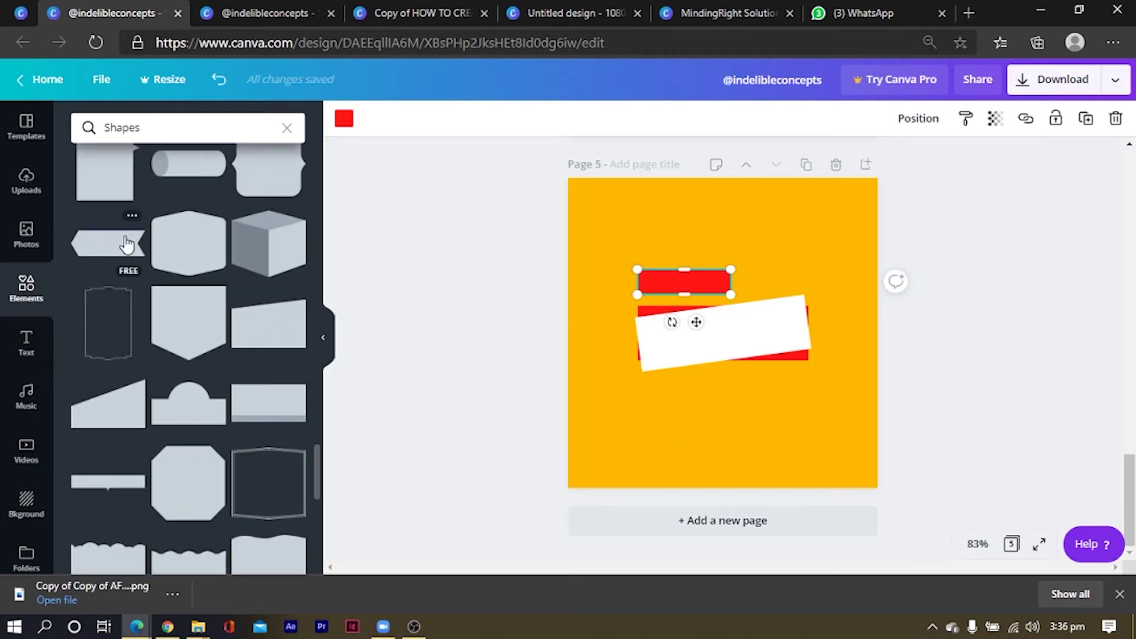
click(127, 243)
drag(731, 333, 764, 437)
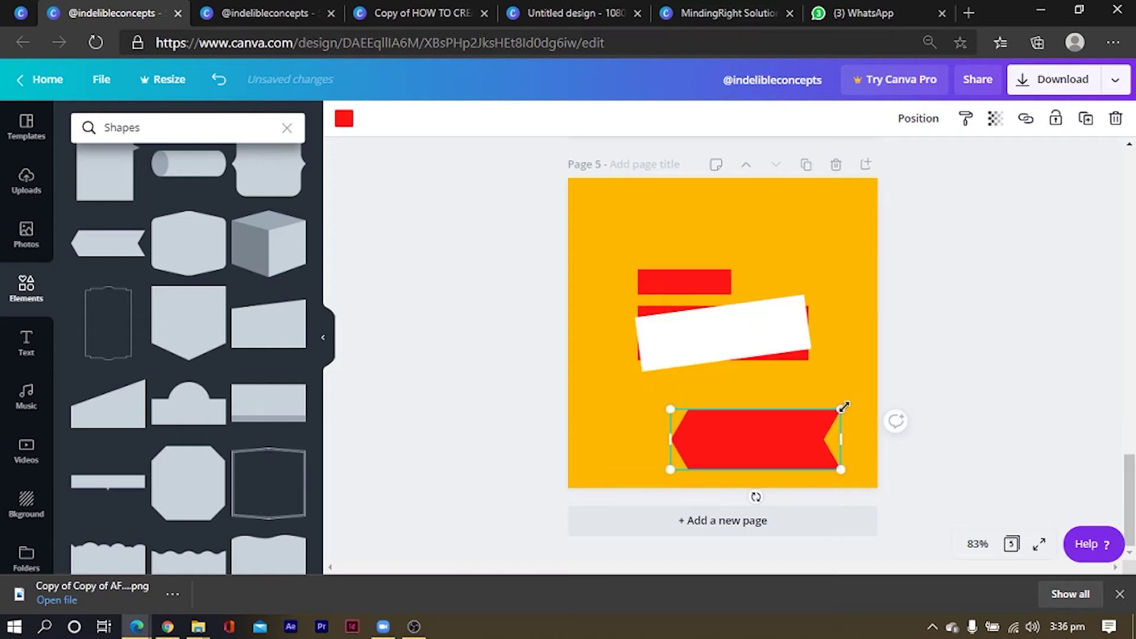
drag(840, 406, 773, 418)
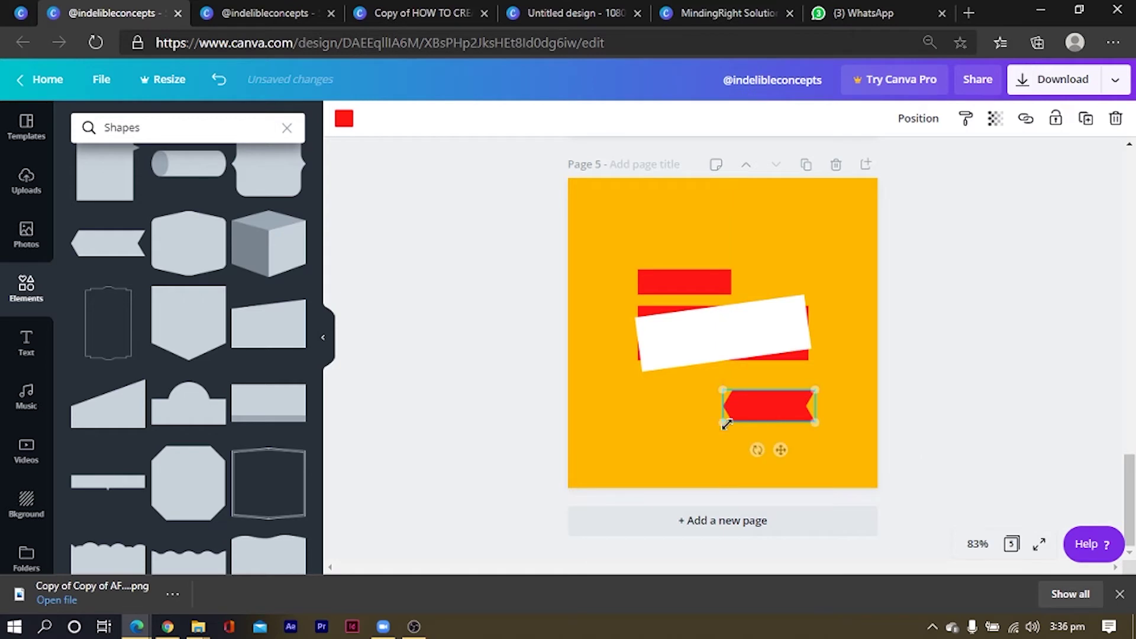
Duplicate the ribbon, rotate the copy 180° on the left, and stretch both into one long ribbon.
key(ctrl+d)
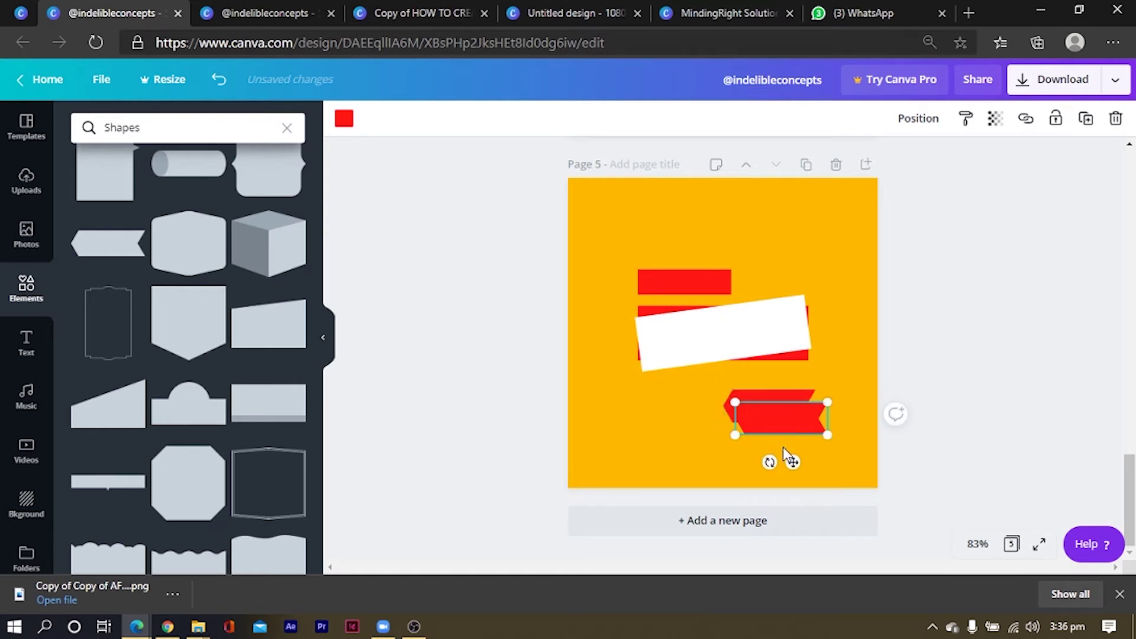
drag(778, 473, 784, 408)
drag(784, 408, 815, 408)
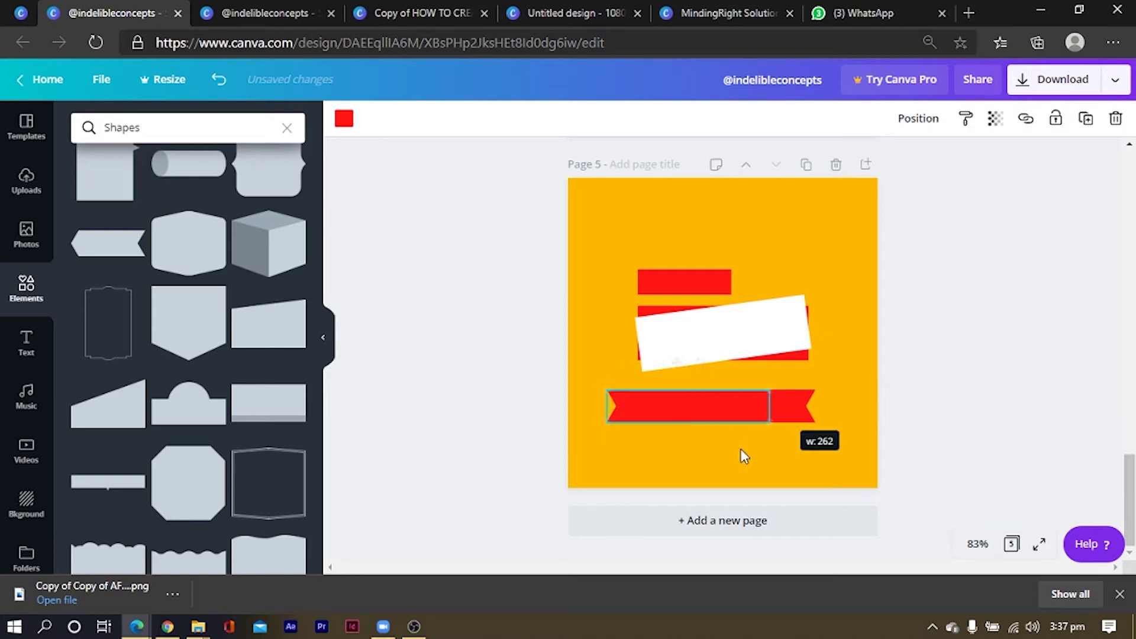
click(782, 457)
click(661, 396)
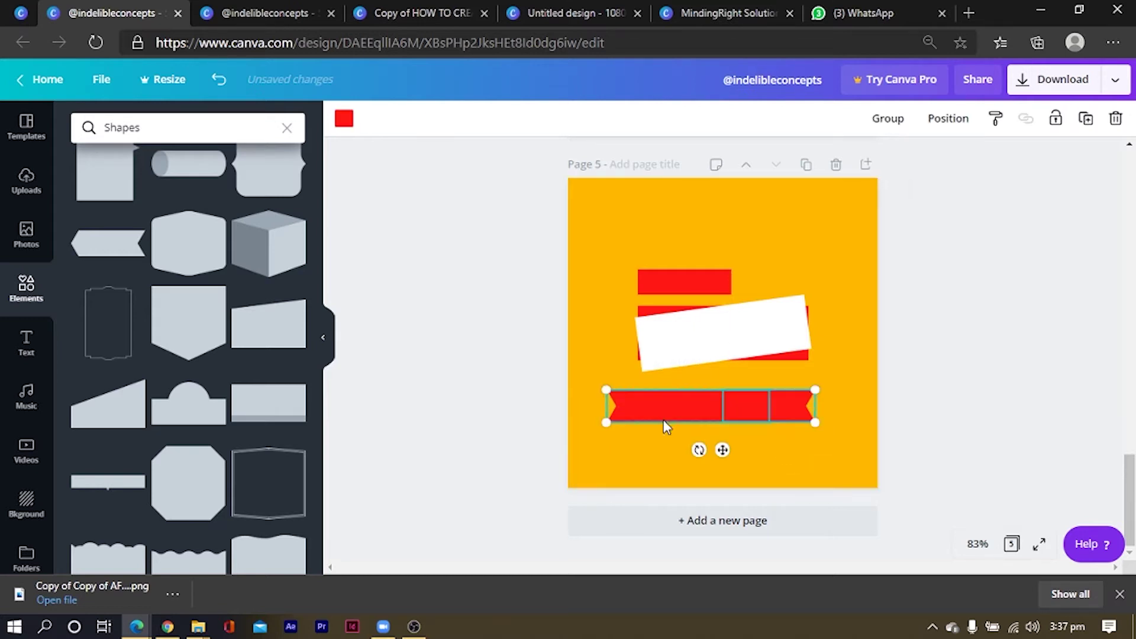
click(661, 464)
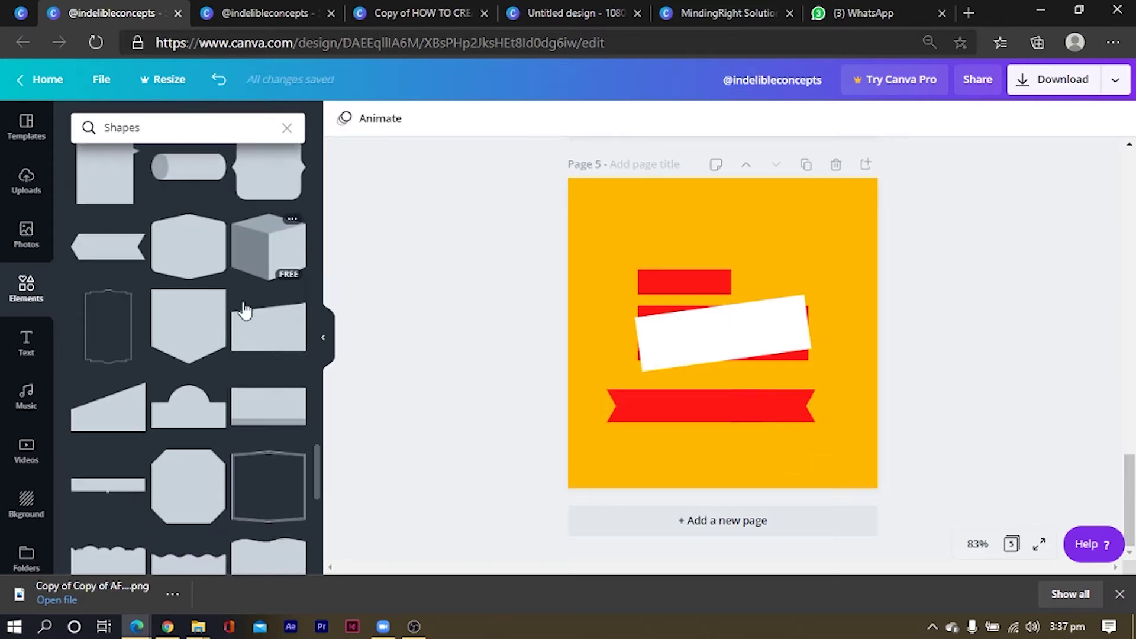
Place a red square onto the ribbon, then delete it.
click(187, 298)
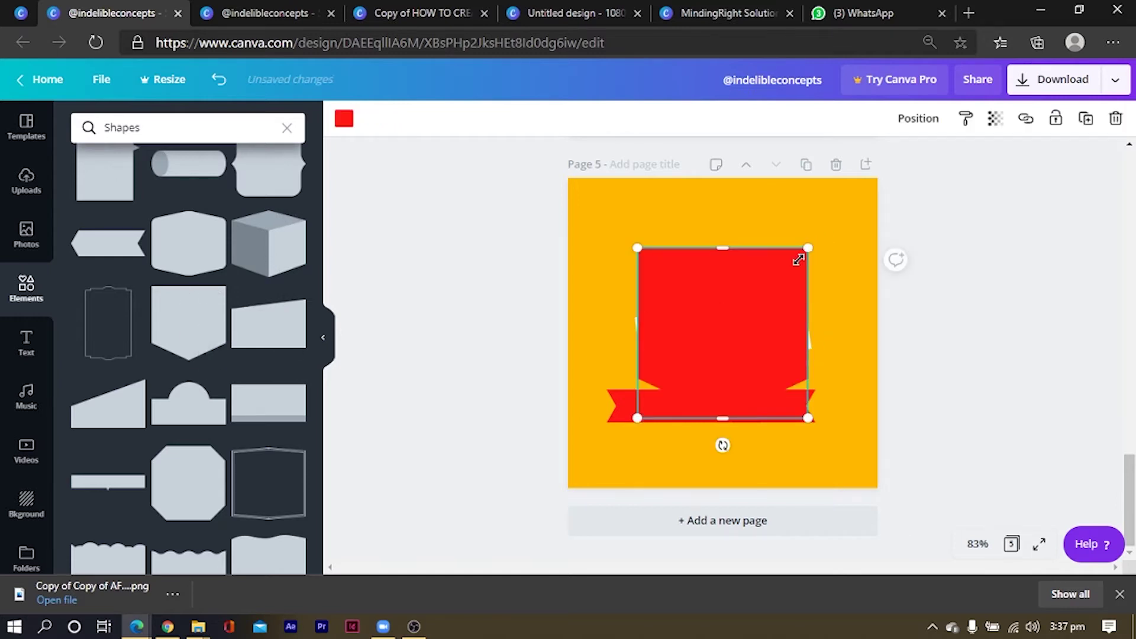
drag(798, 259, 714, 420)
click(676, 456)
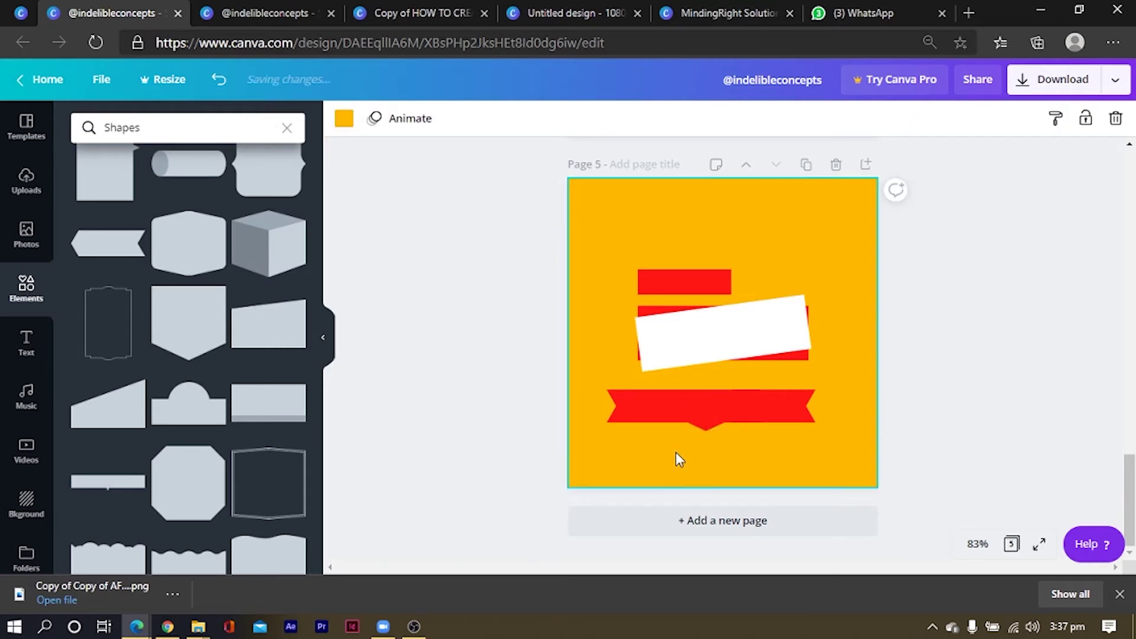
click(696, 414)
key(Delete)
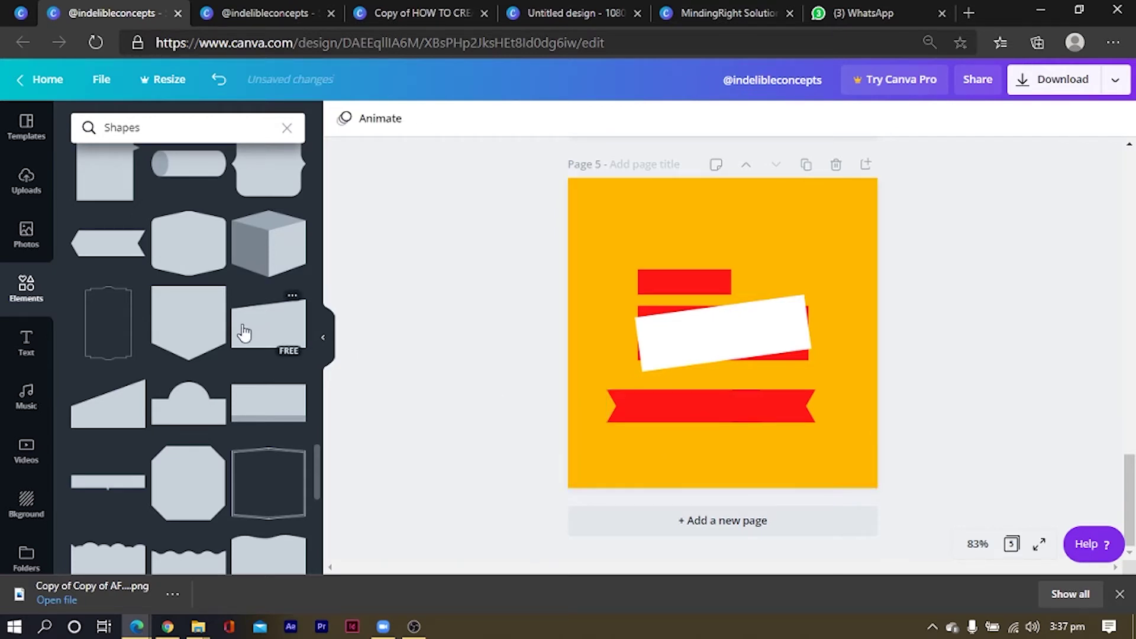
Add a red square turned 45° into a 40 px diamond as a point under the ribbon's centre.
scroll(235, 334, up, 5)
scroll(235, 335, up, 10)
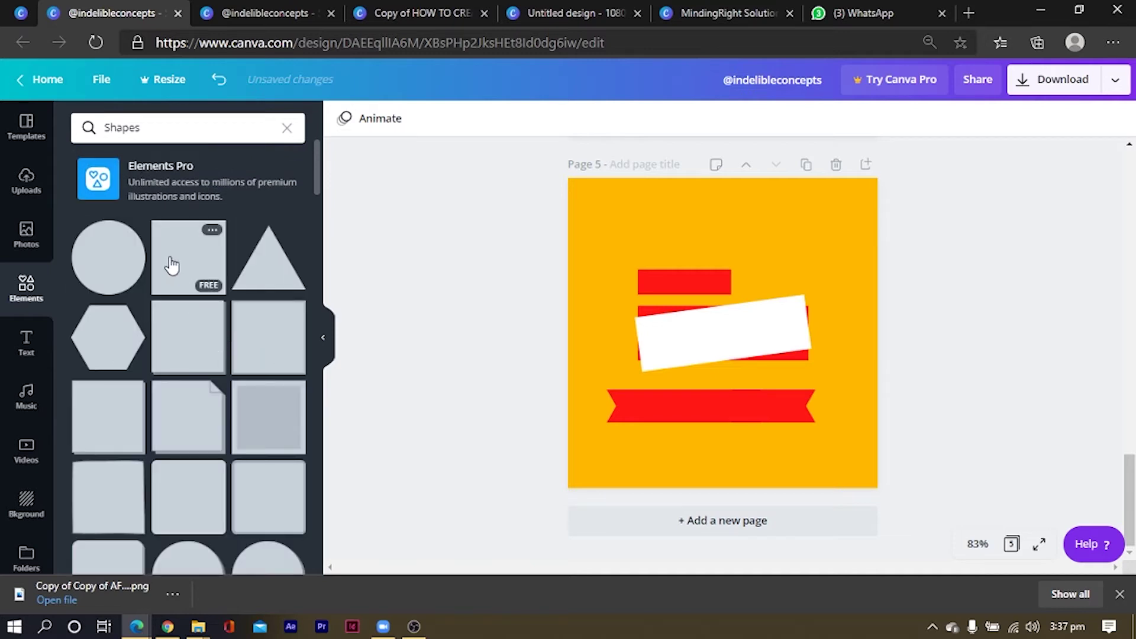
click(170, 261)
drag(637, 418, 677, 378)
drag(744, 405, 832, 399)
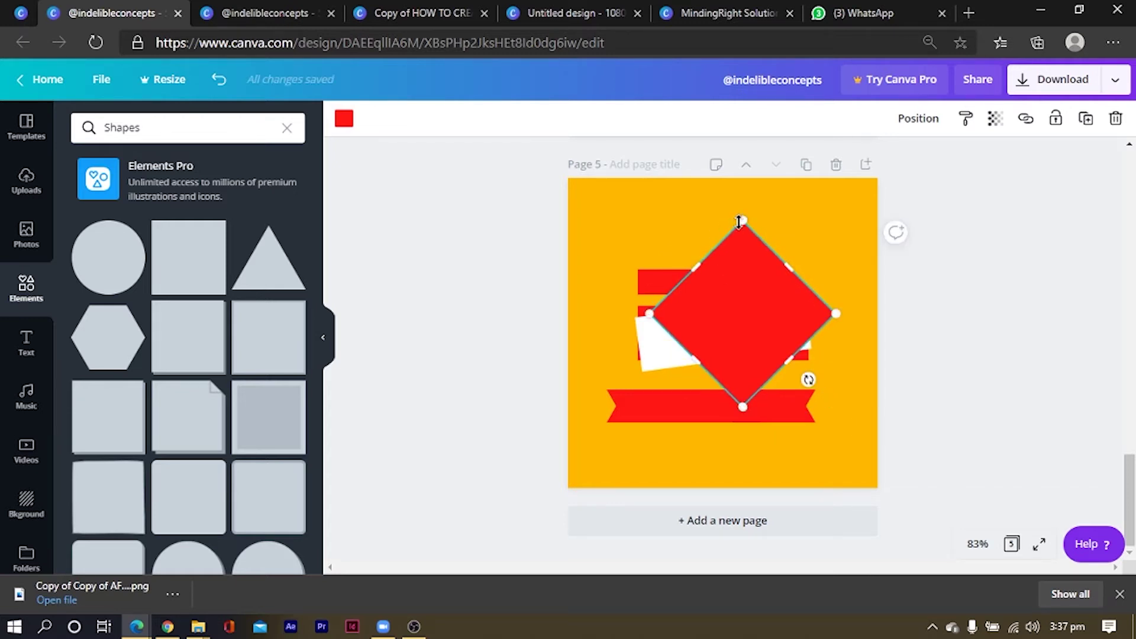
drag(743, 223, 742, 439)
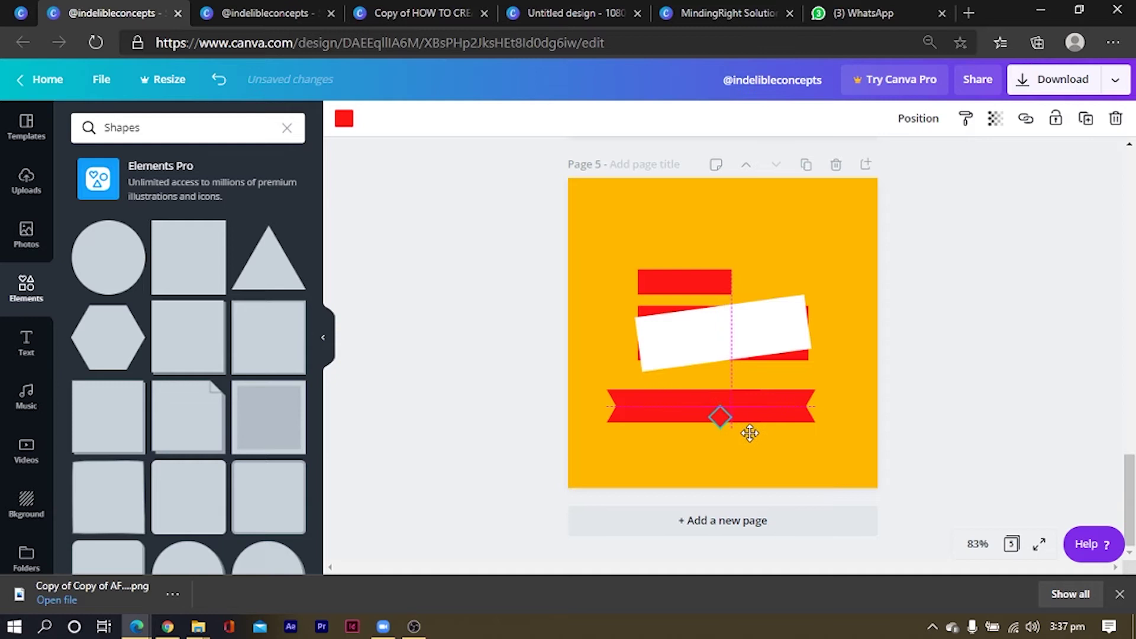
drag(750, 433, 743, 439)
click(676, 464)
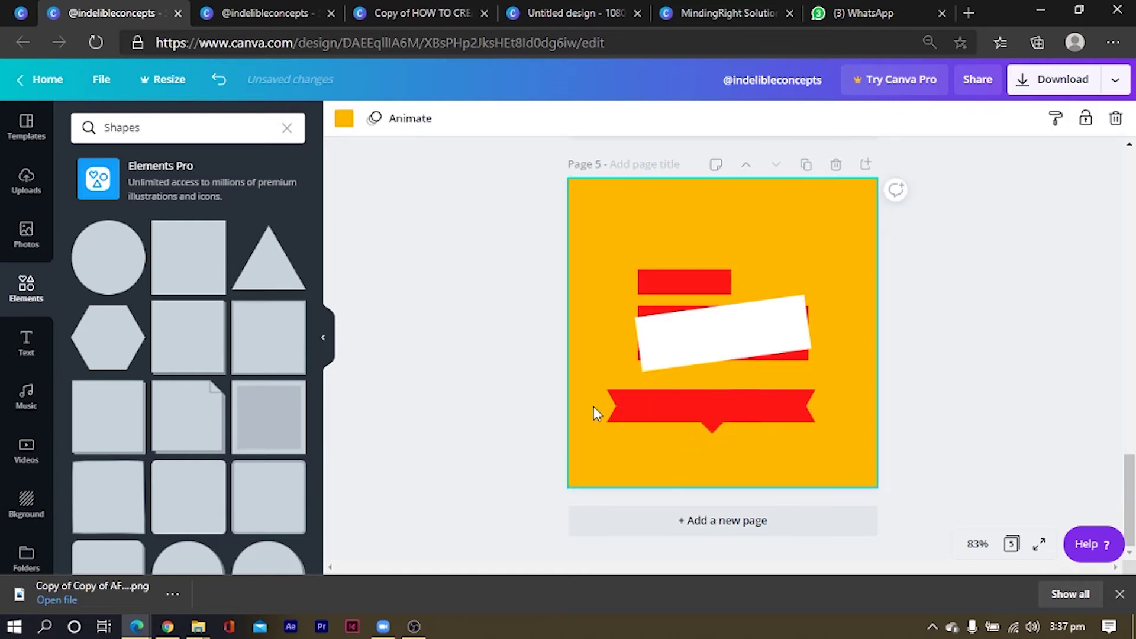
Group all ribbon pieces, resize the group to 200 px wide, and centre it below the white bar.
drag(588, 396, 846, 437)
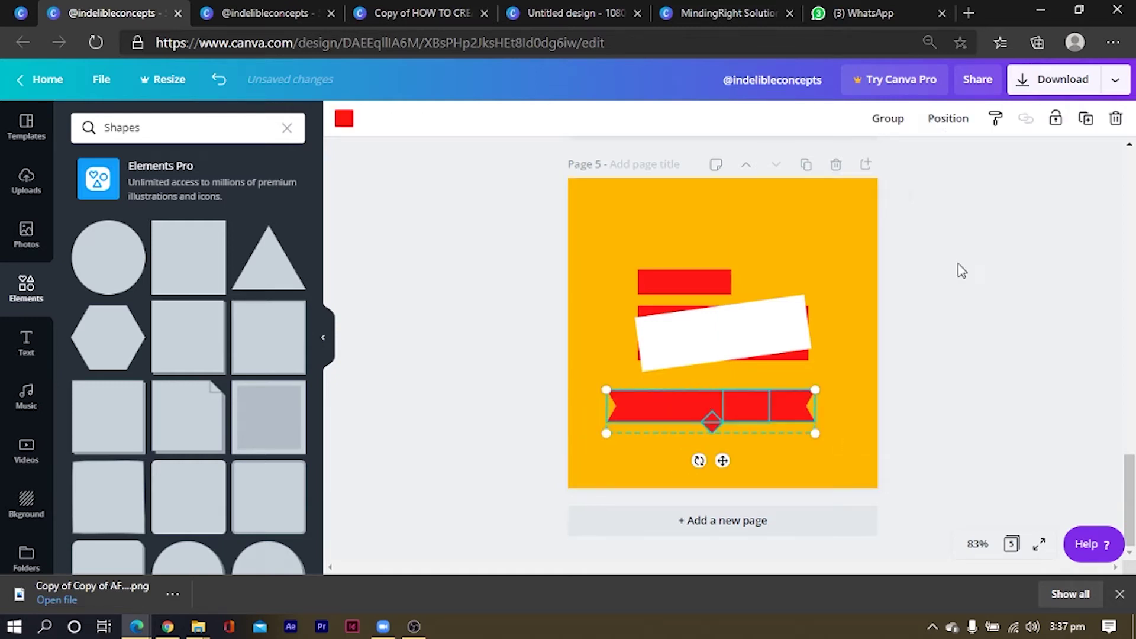
click(887, 119)
drag(604, 387, 679, 446)
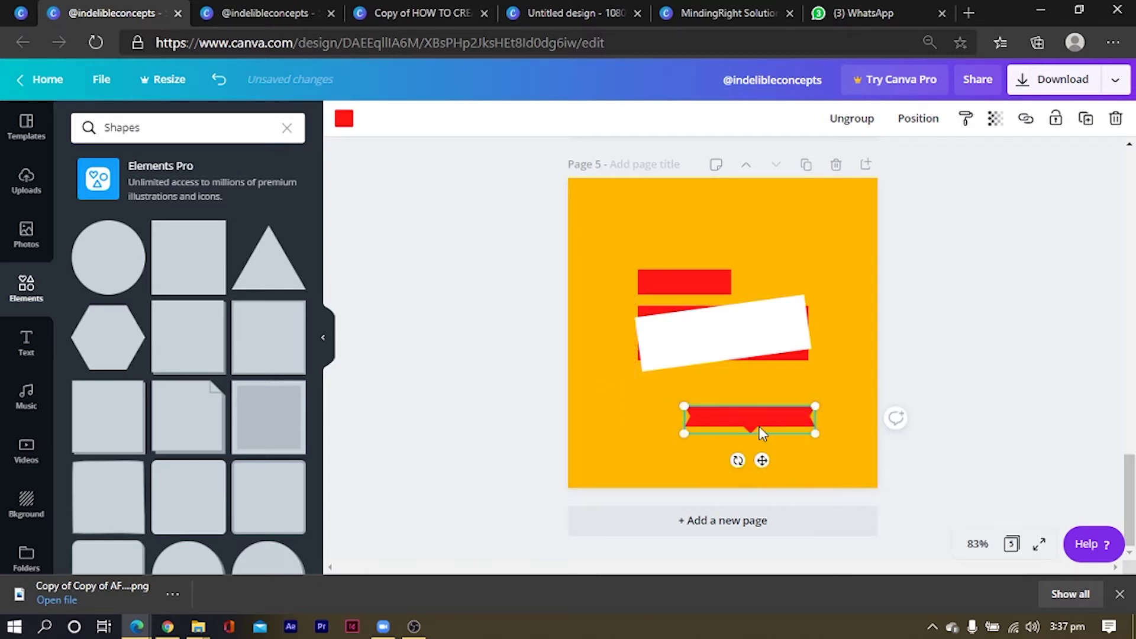
drag(759, 427, 728, 387)
click(583, 443)
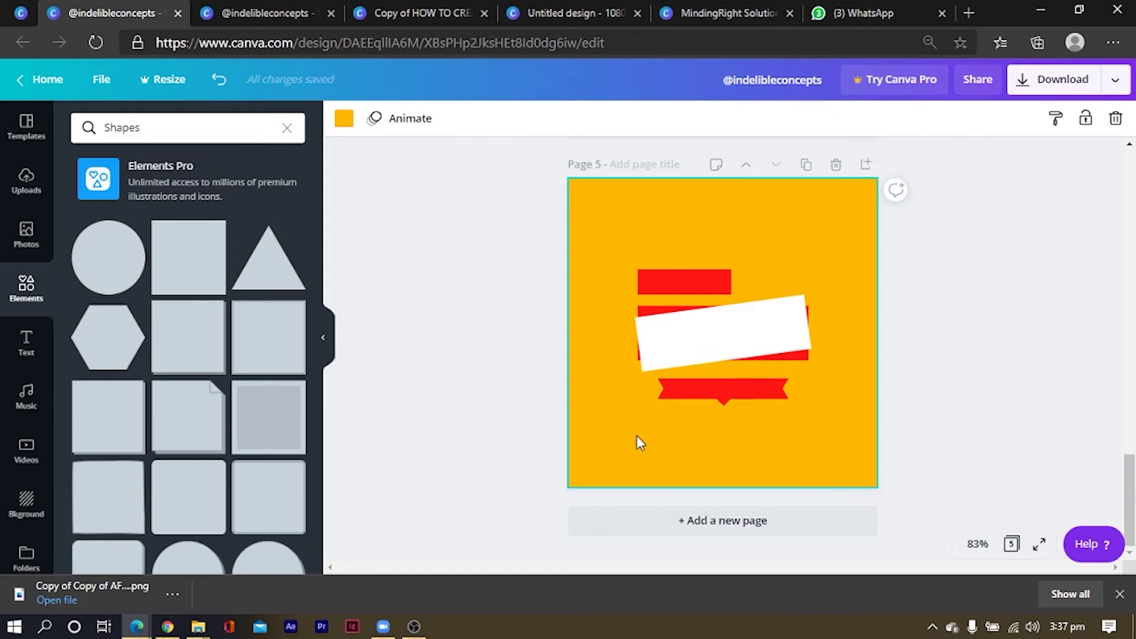
Add a text box reading 'BONANZA!', enlarge it to 35.8, and centre it across the white bar.
key(t)
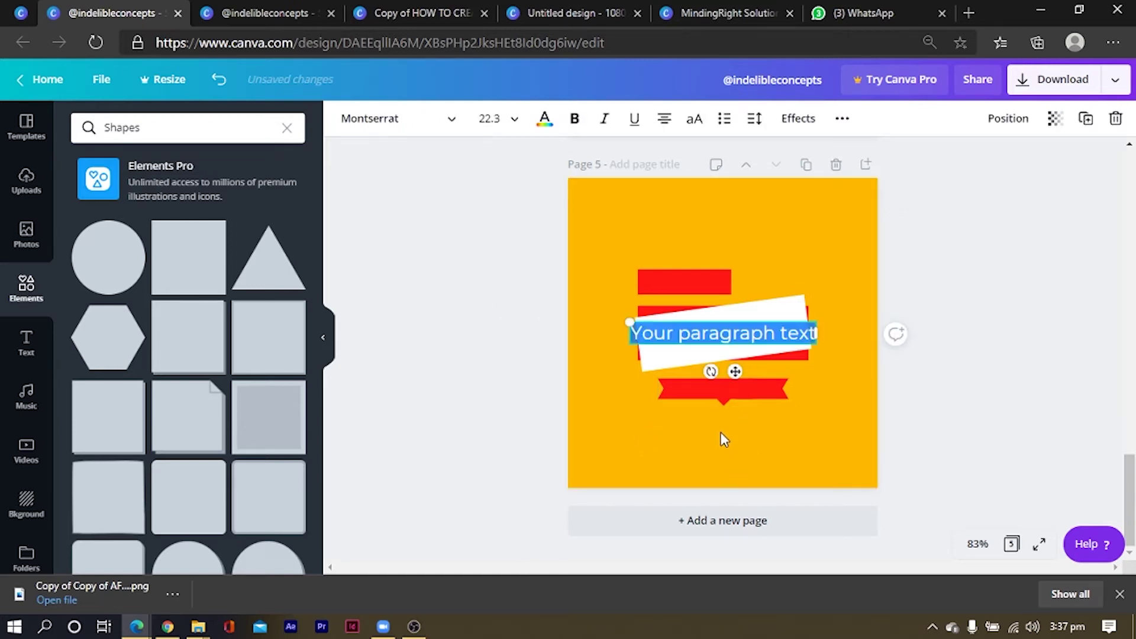
click(30, 342)
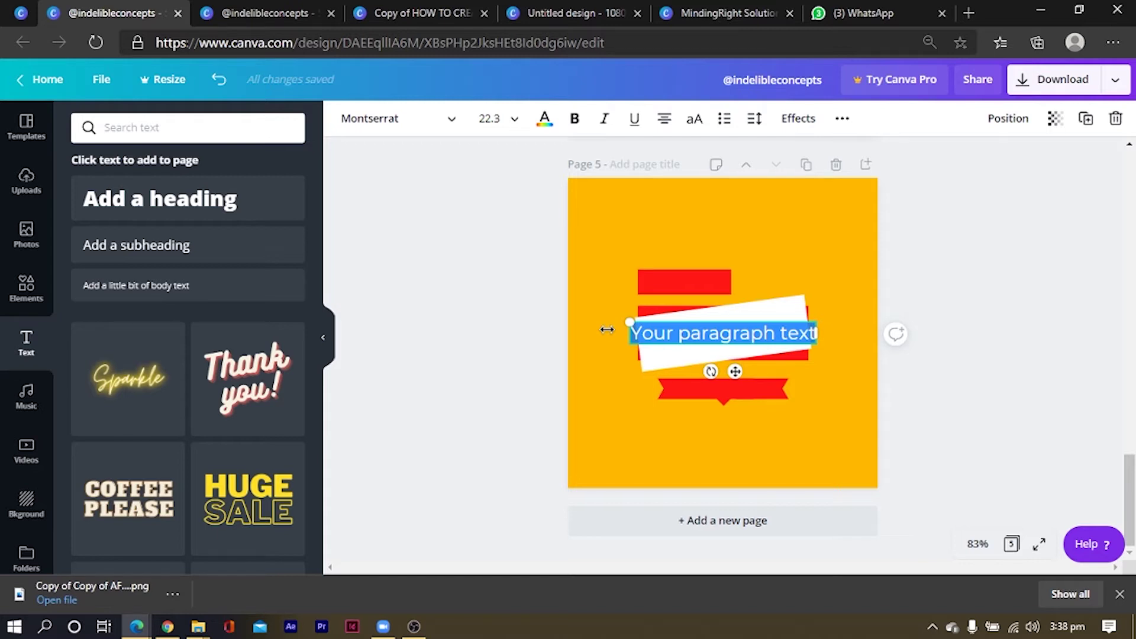
click(761, 339)
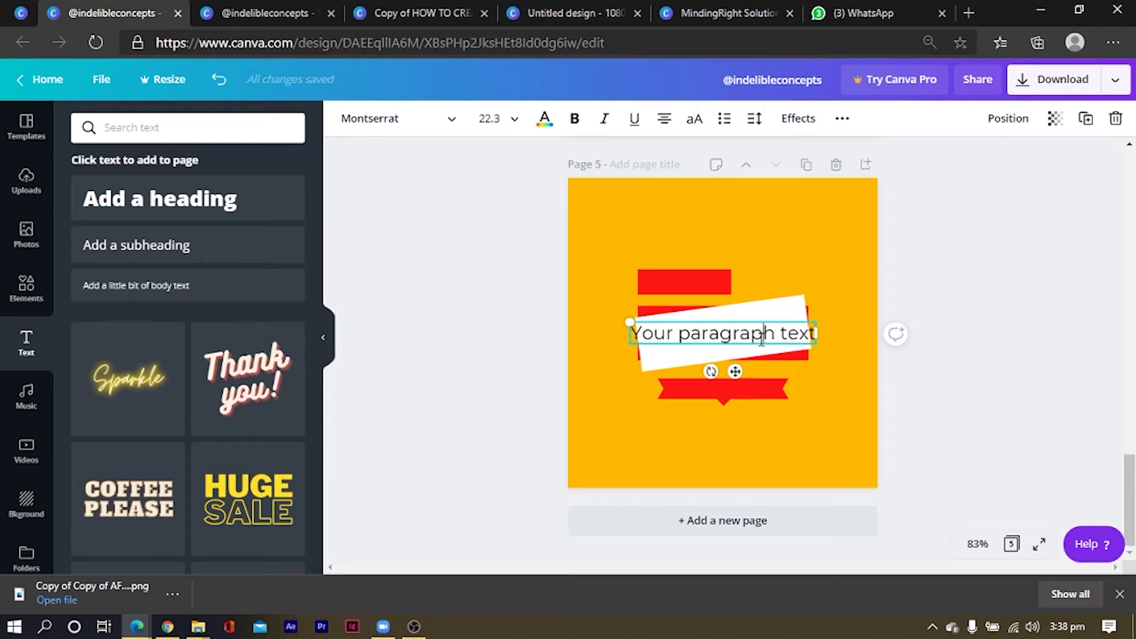
triple_click(762, 339)
text(B)
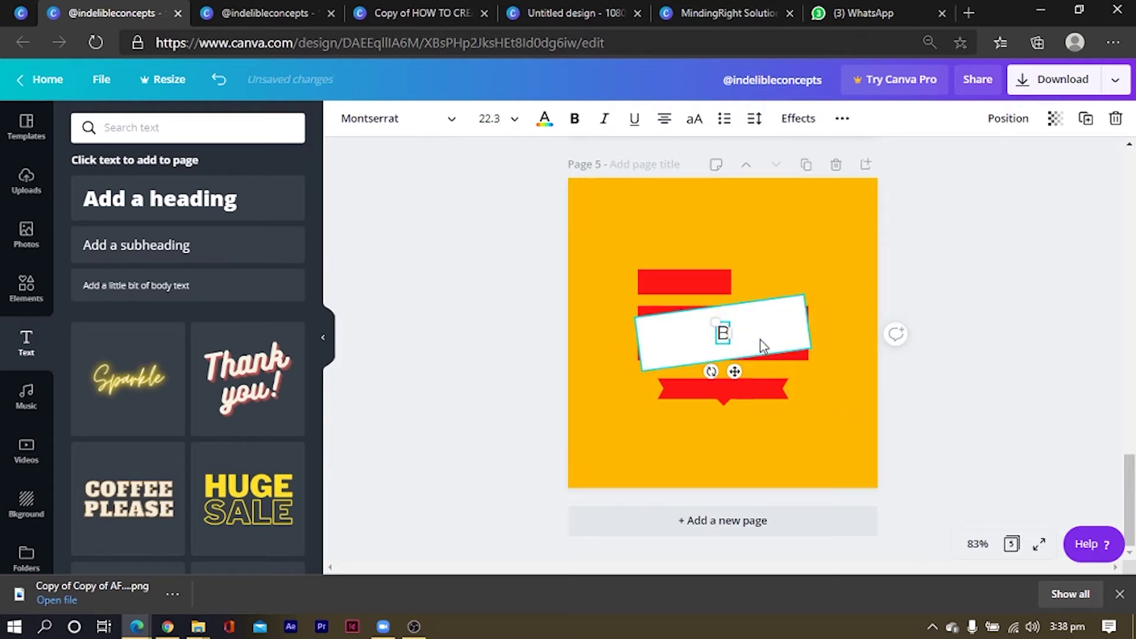
text(ON)
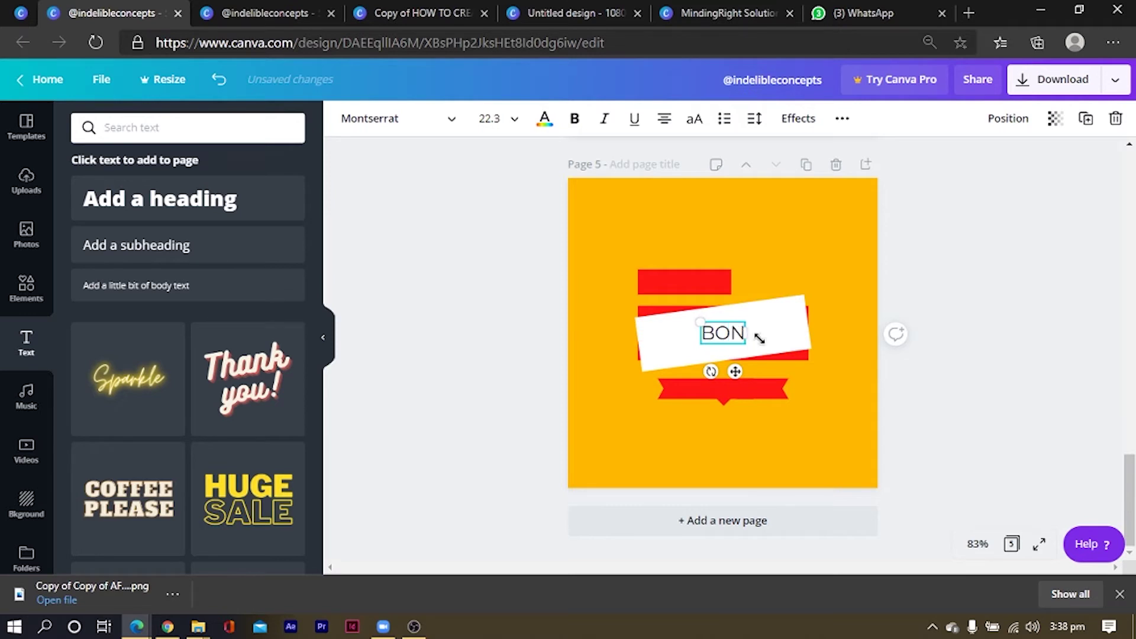
text(AZ)
key(BackSpace)
text(N)
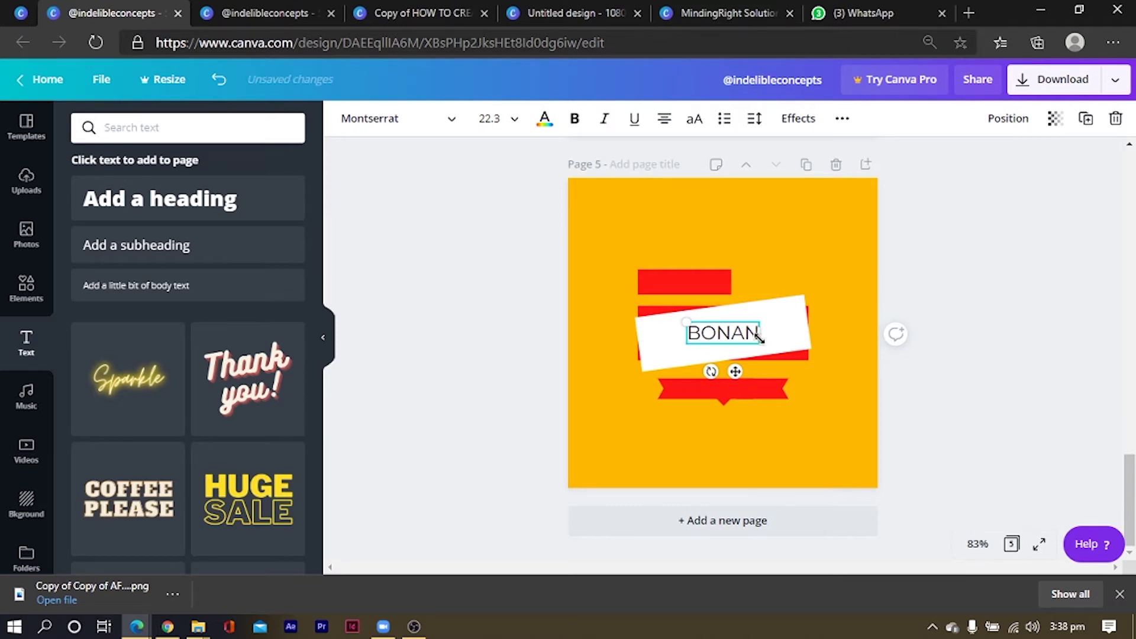
text(ZA!)
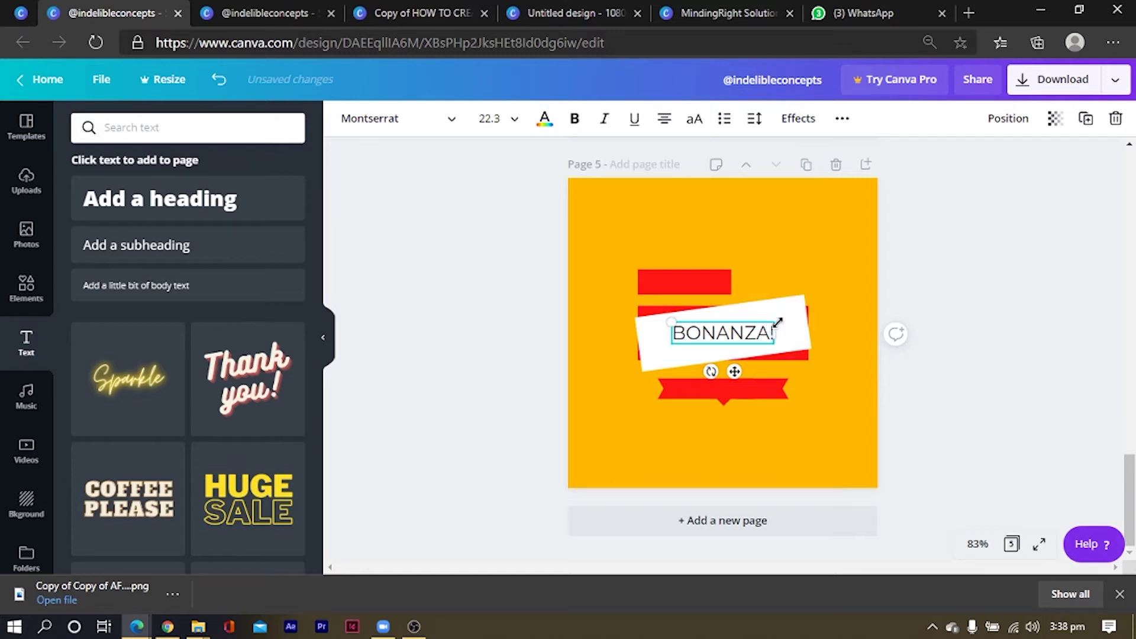
drag(777, 322, 832, 310)
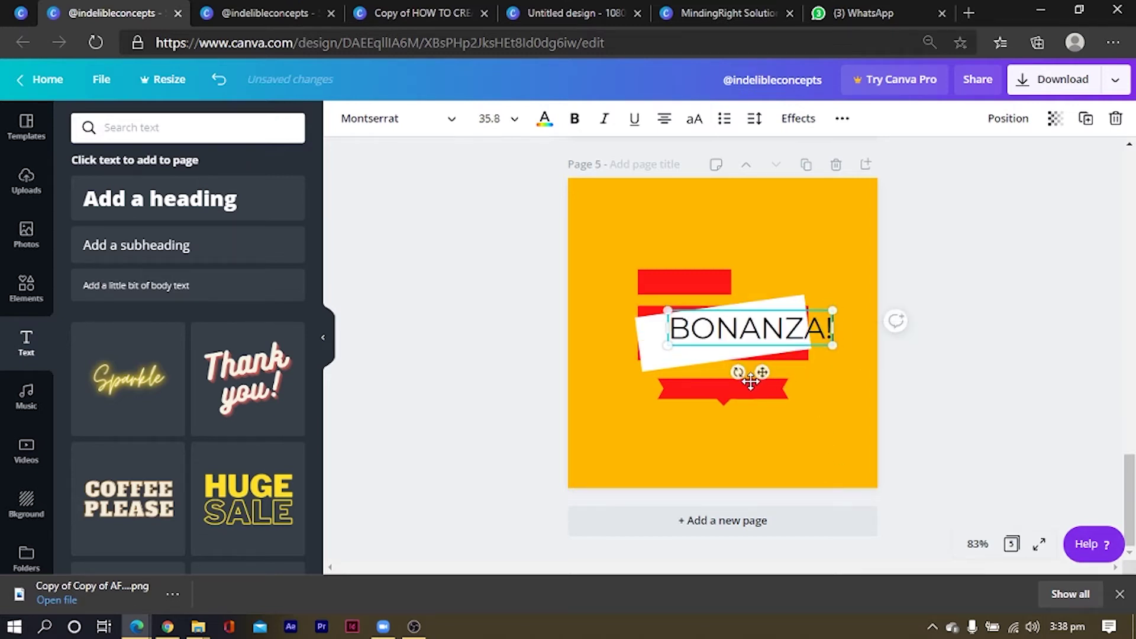
mouse_move(751, 381)
mouse_down()
mouse_move(734, 389)
mouse_move(735, 377)
mouse_up()
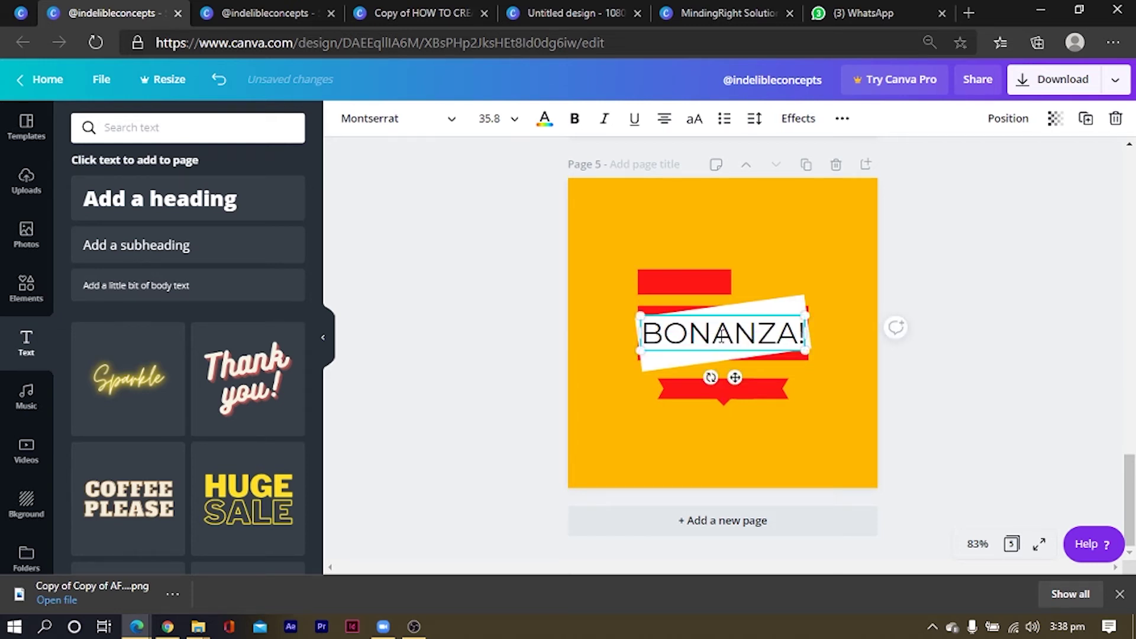
Switch the banner text to Archivo Black, shrink it to 33.9, and change the word to 'BIG'.
click(368, 119)
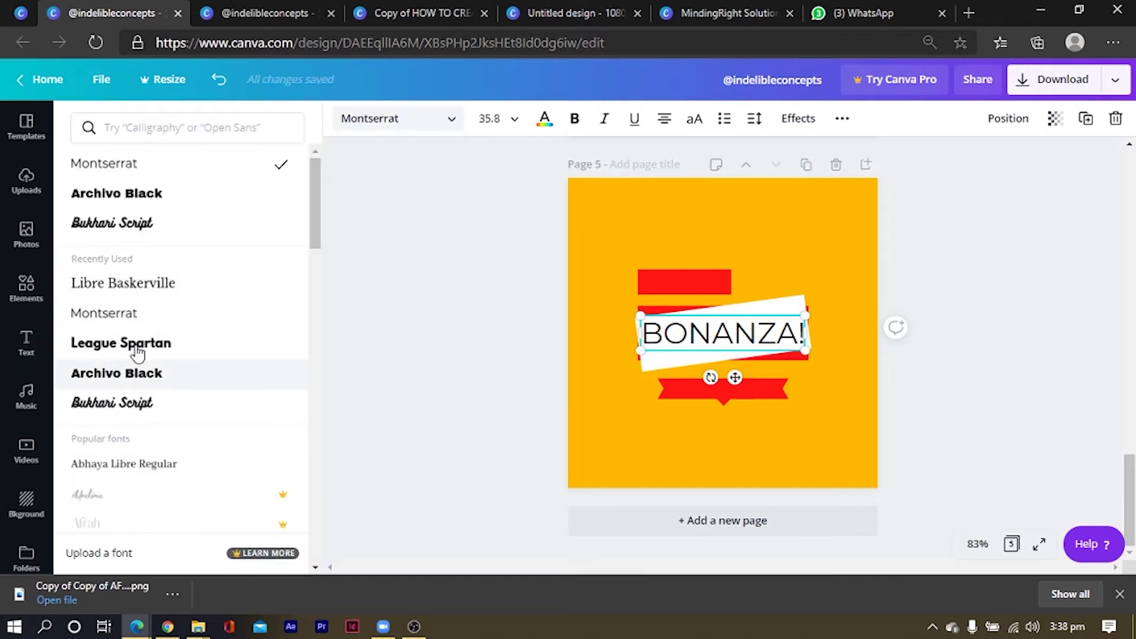
click(166, 193)
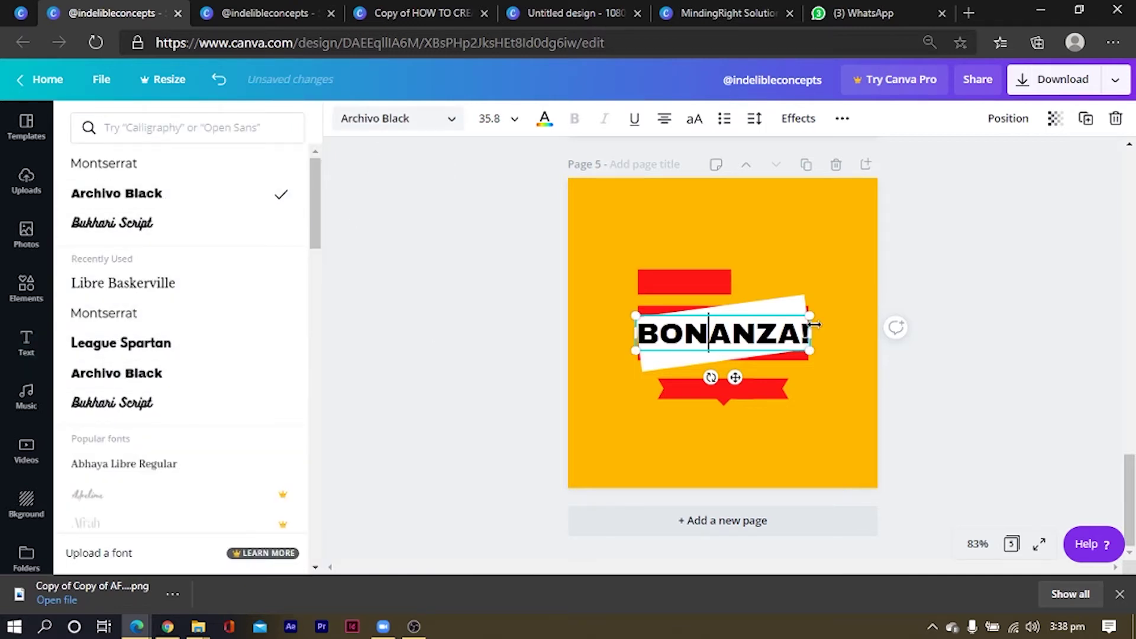
drag(806, 314, 801, 314)
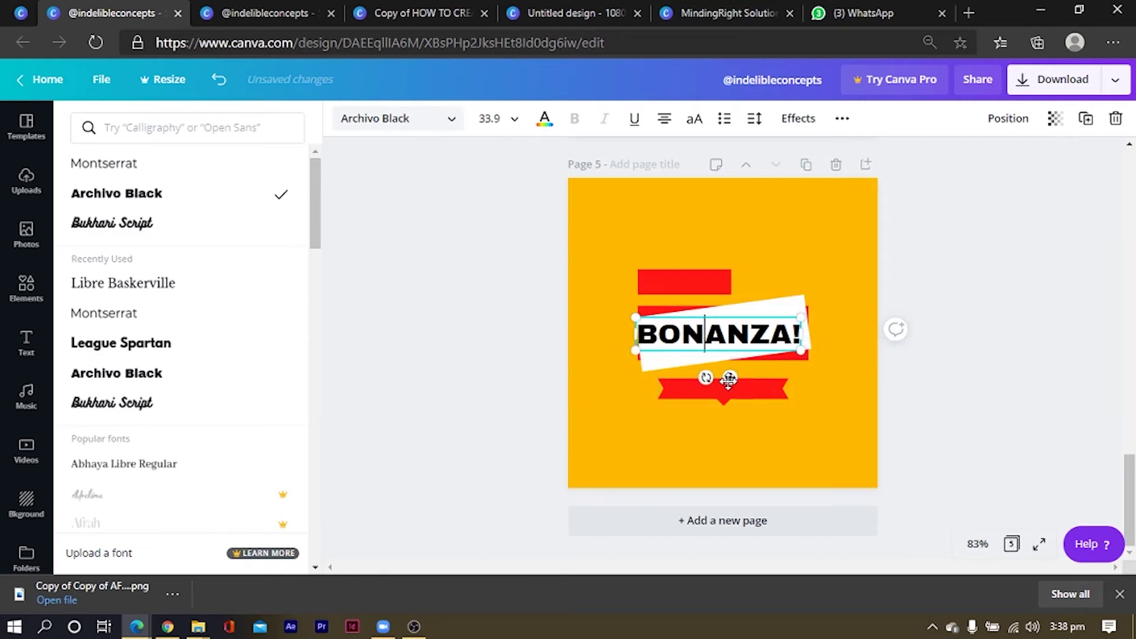
drag(734, 377, 735, 375)
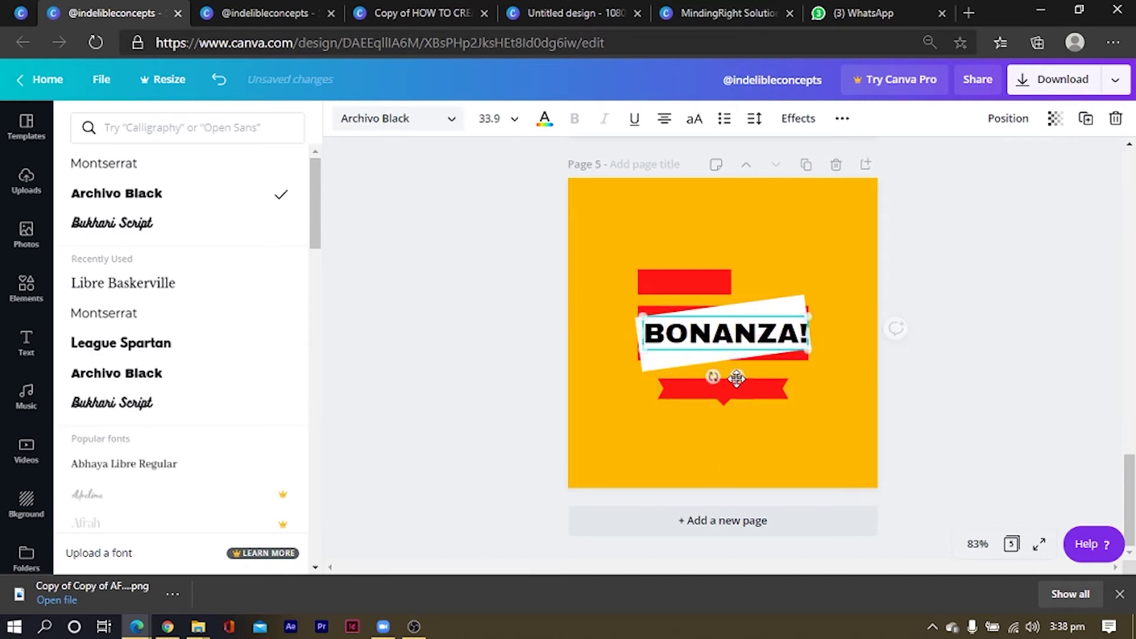
key(ctrl+a)
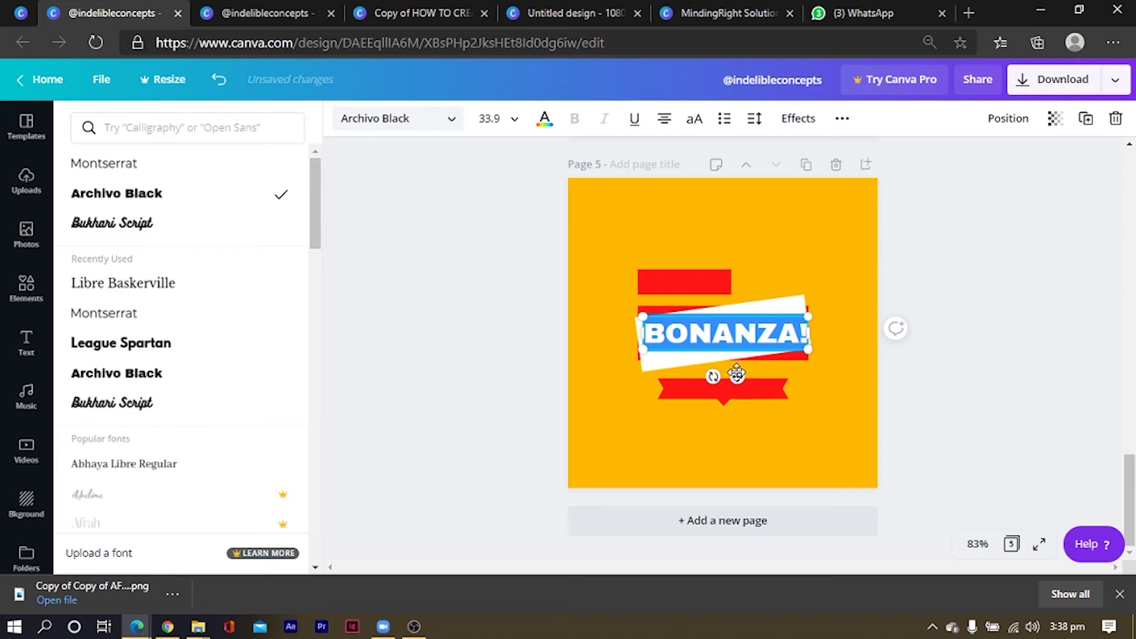
text(BG)
key(BackSpace)
text(IG)
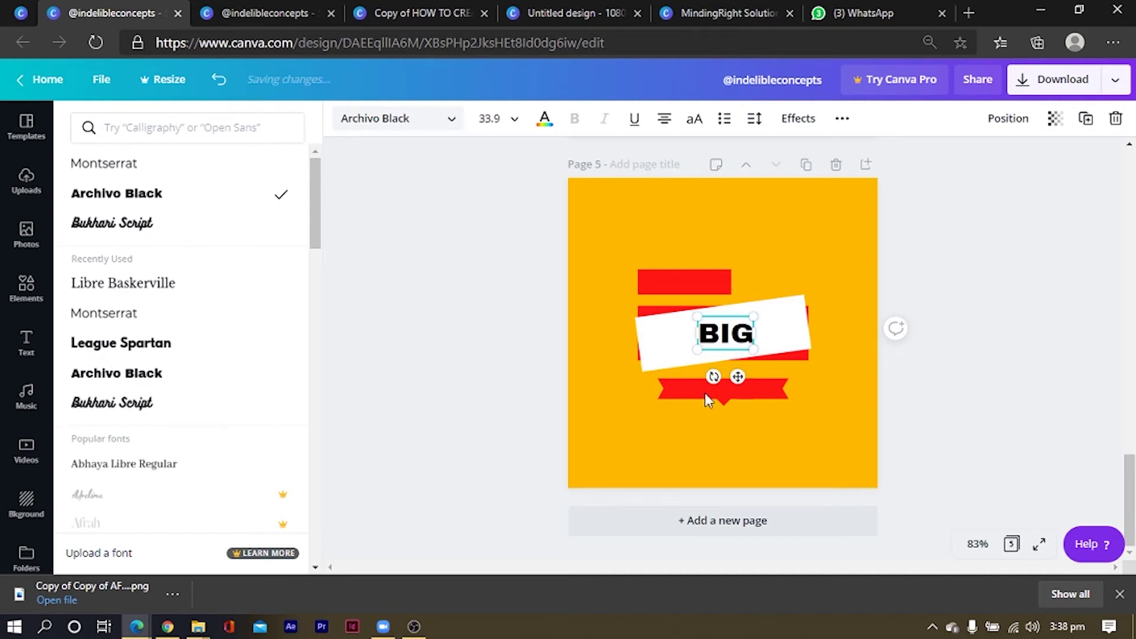
key(Escape)
Duplicate the BIG text and colour the copy red.
click(825, 452)
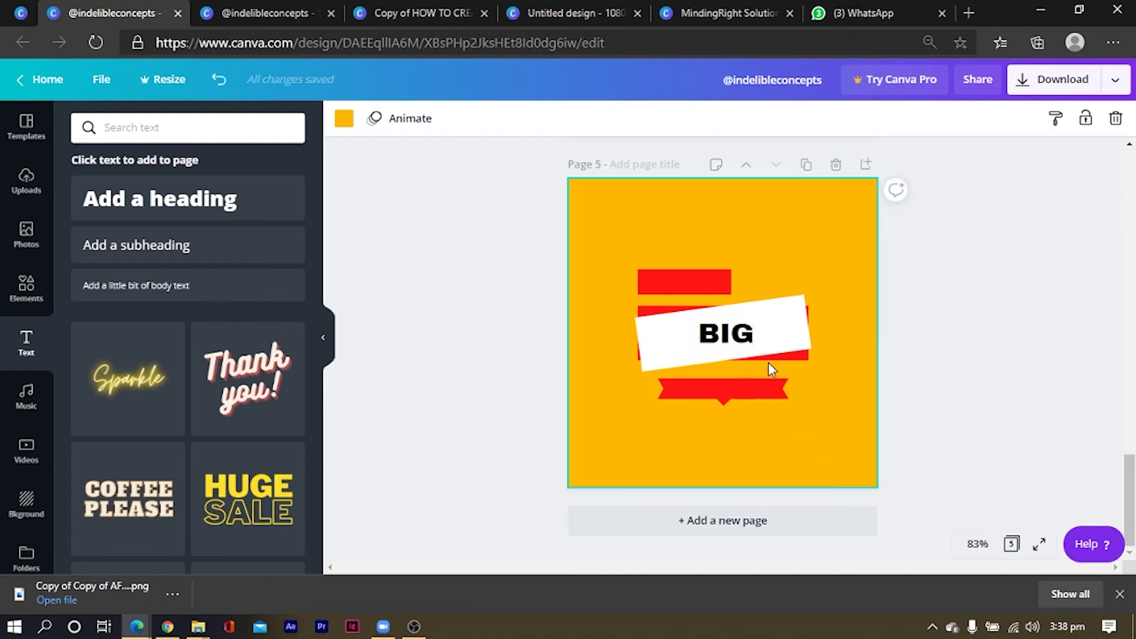
click(747, 339)
key(ctrl+d)
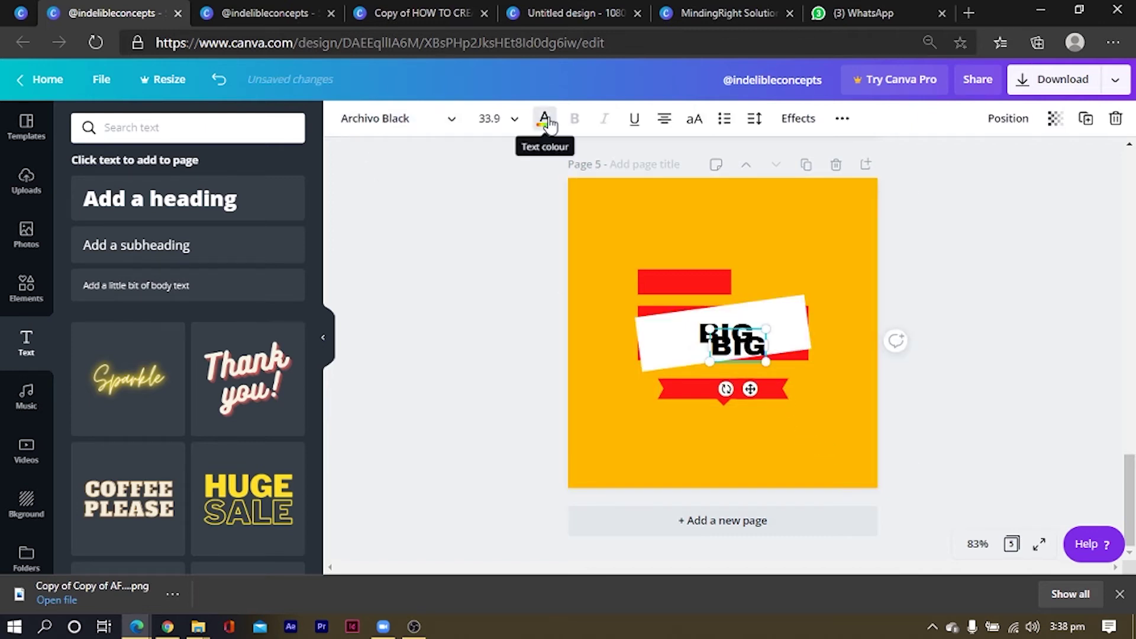
click(545, 121)
click(127, 267)
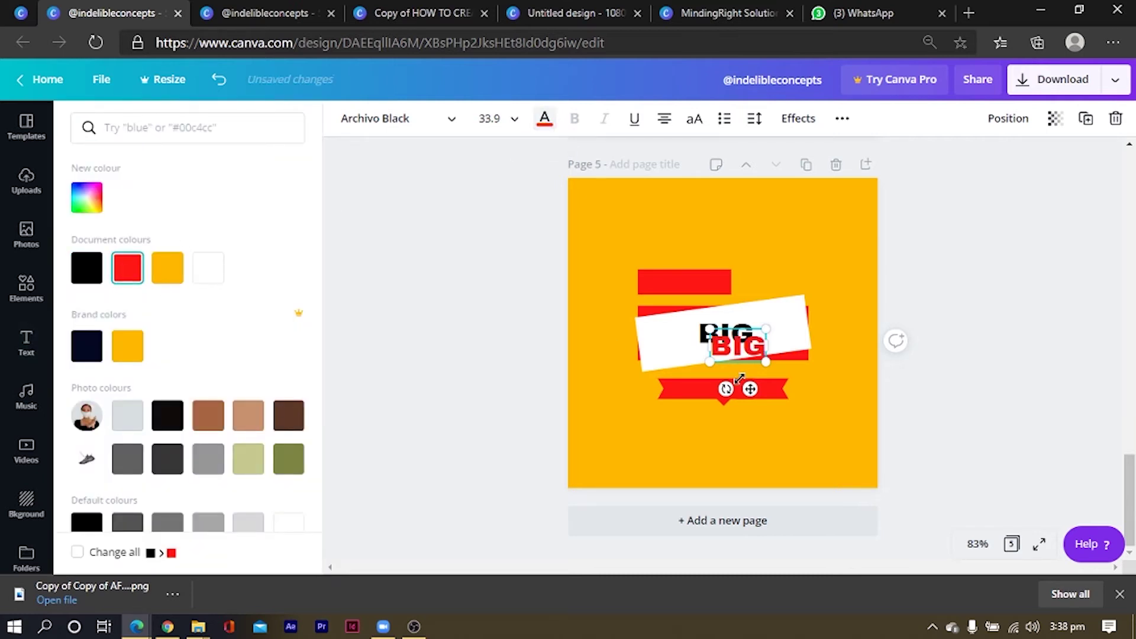
Move the red BIG one layer backward and nudge it into a slight shadow offset.
right_click(736, 349)
click(775, 417)
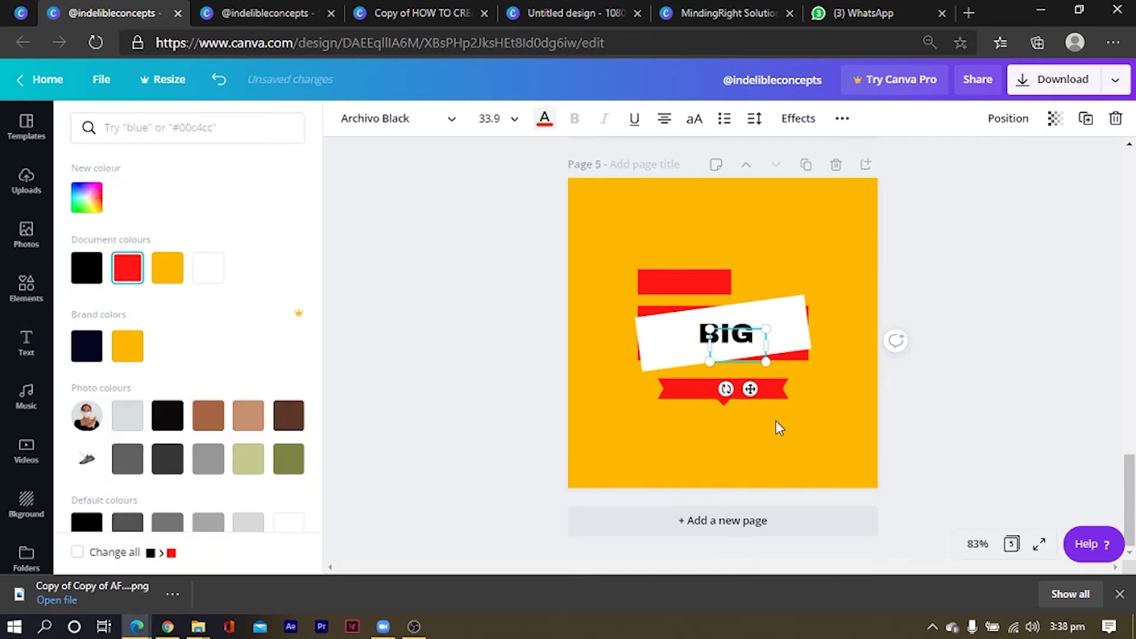
key(ctrl+z)
right_click(731, 351)
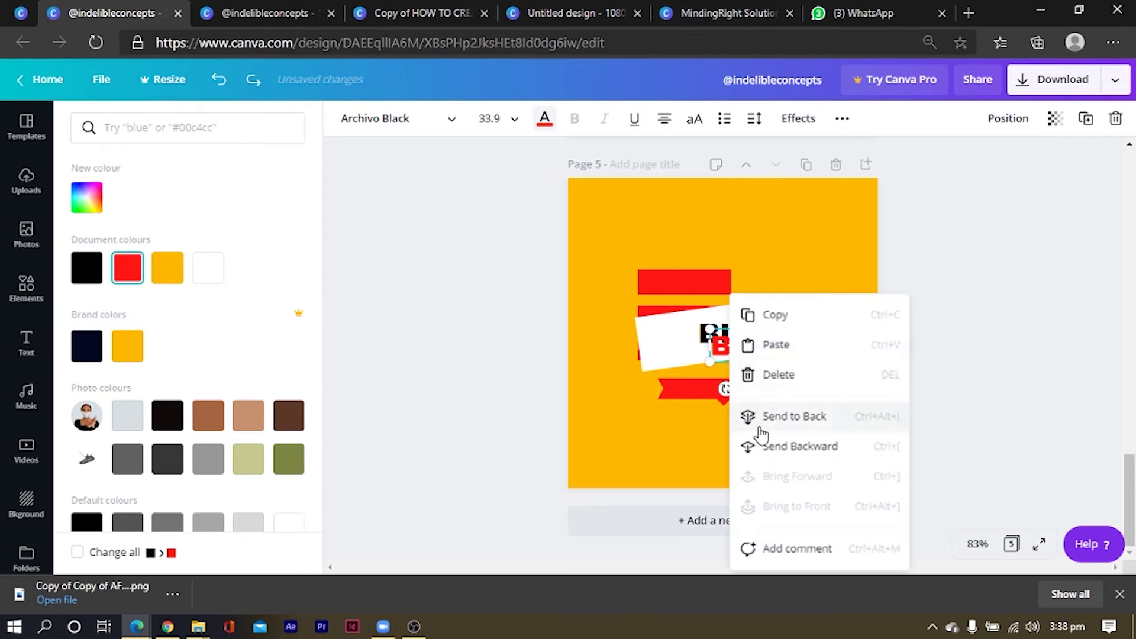
click(765, 448)
key(Up)
key(Up)
key(Left)
key(Left)
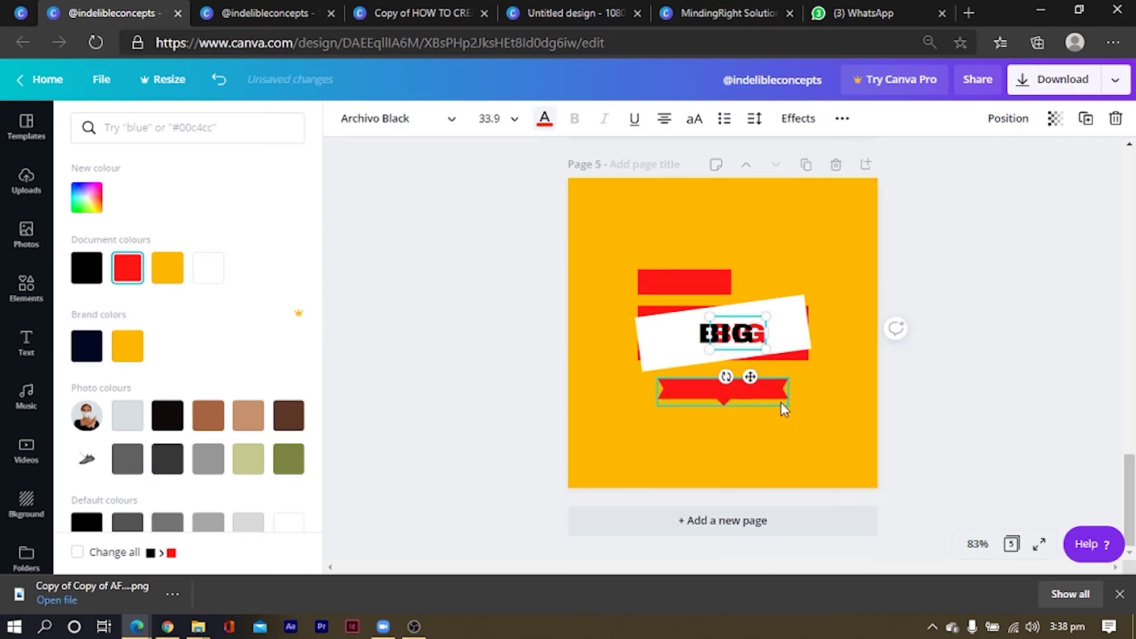
key(Left)
key(Left)
key(Left)
key(Left)
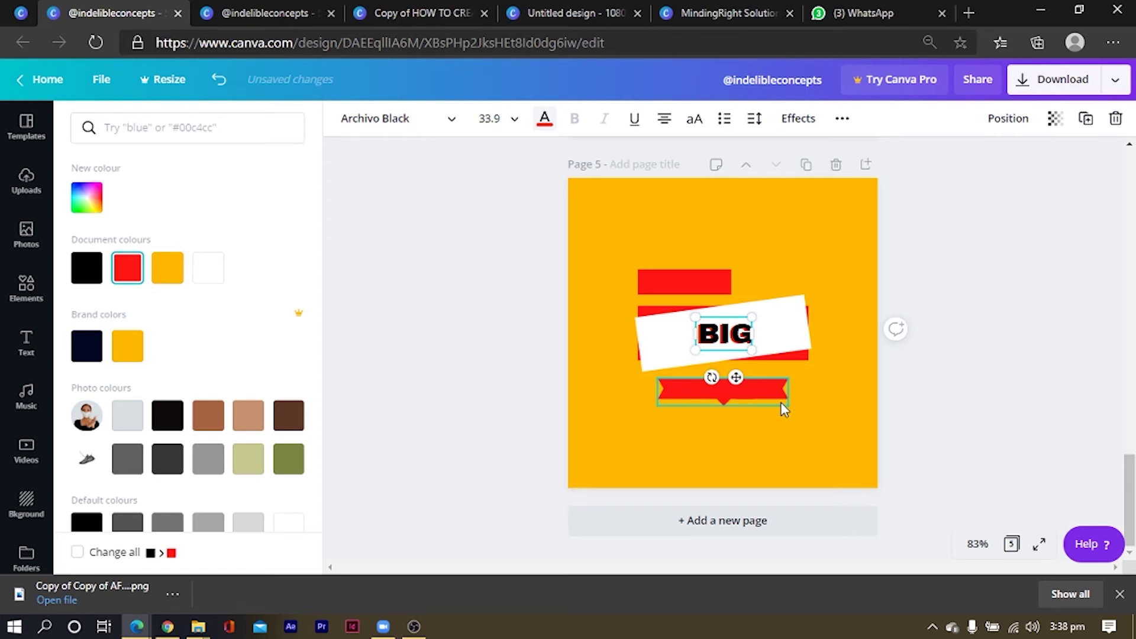
key(Right)
key(Right)
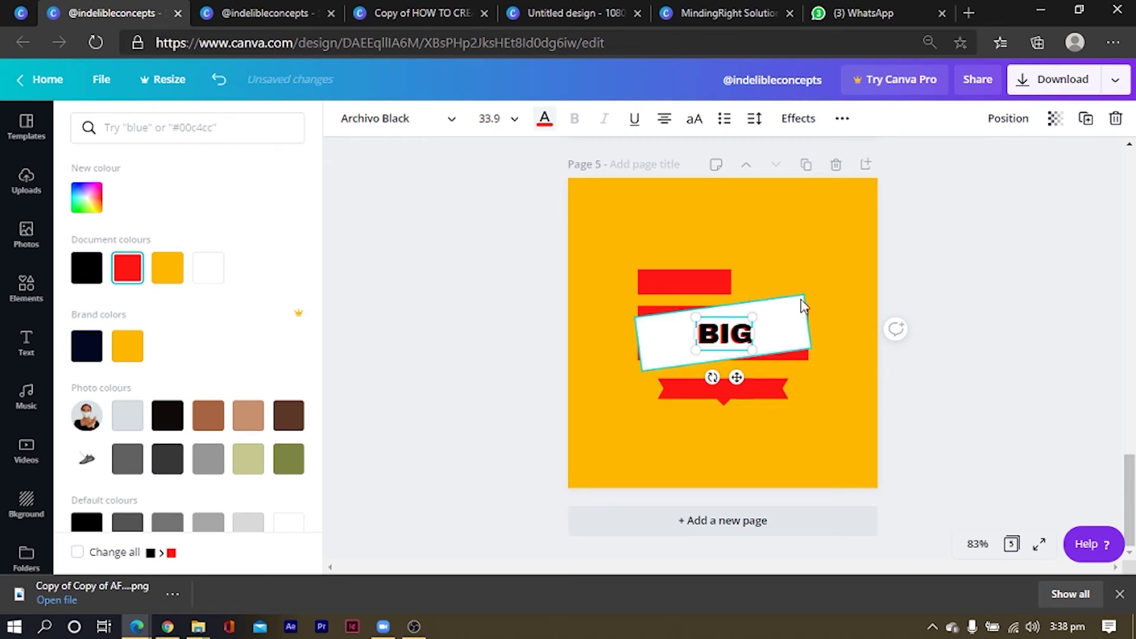
key(Right)
key(Right)
key(Left)
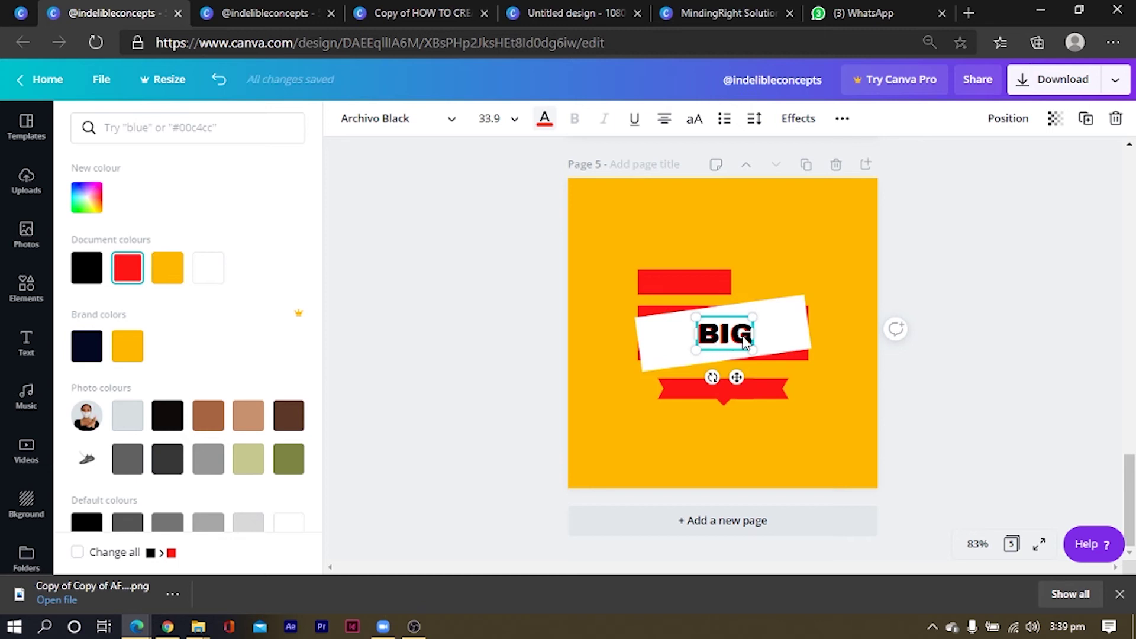
Lock the white banner and BIG together, then move BIG to the banner's left end.
drag(662, 211, 659, 362)
drag(567, 308, 710, 370)
click(1056, 118)
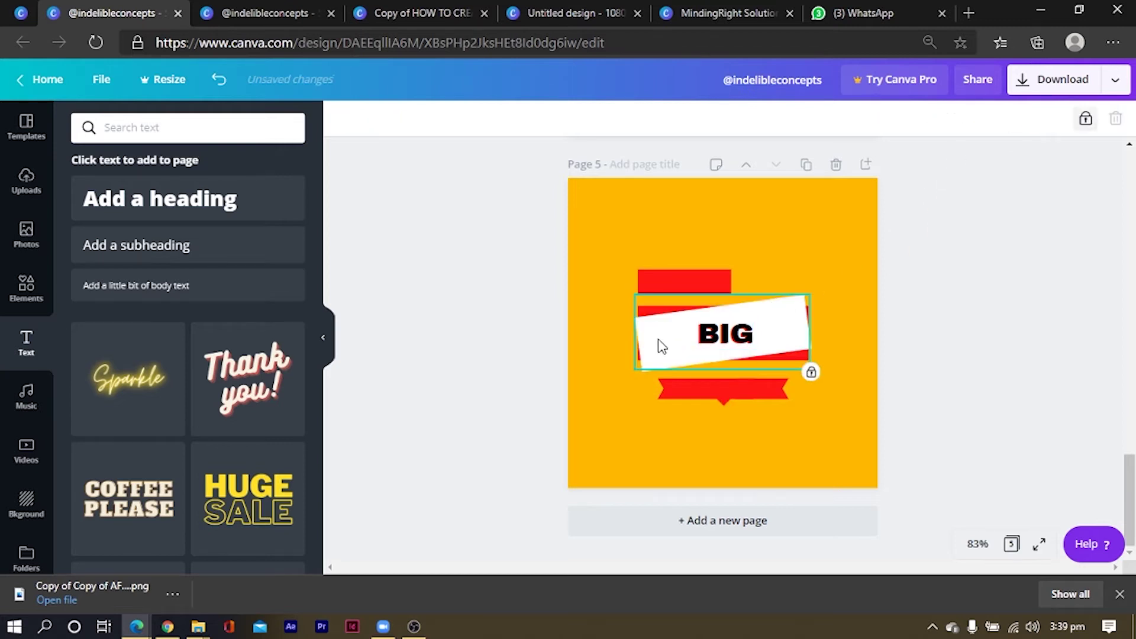
click(733, 338)
mouse_move(733, 337)
mouse_down()
mouse_move(682, 343)
mouse_move(720, 319)
mouse_up()
click(523, 332)
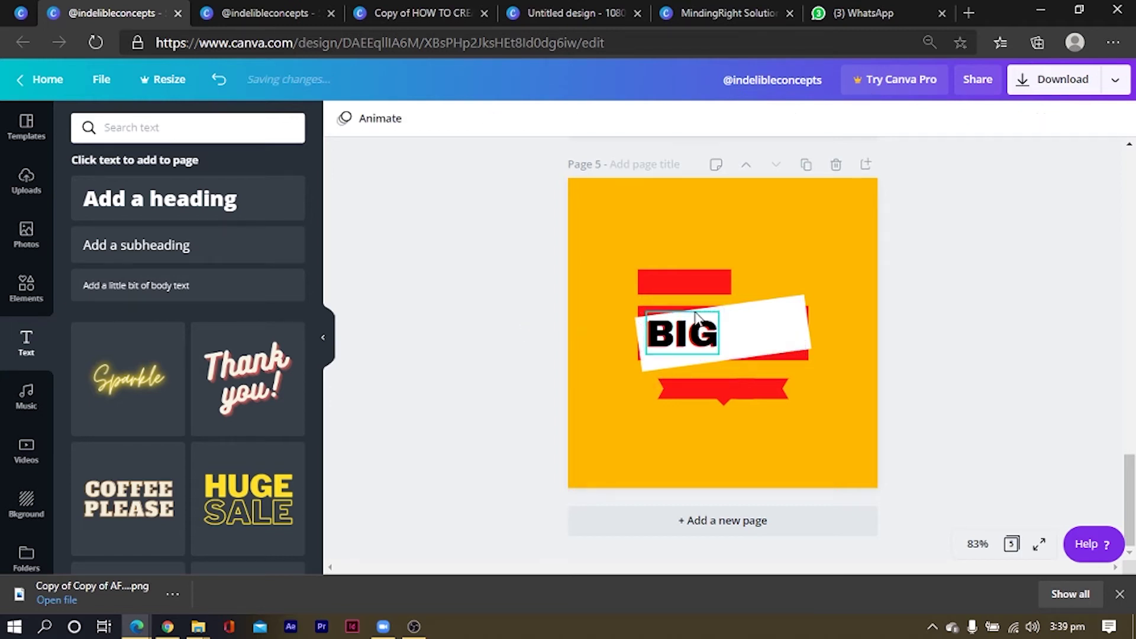
Unlock the white banner and the BIG text.
click(781, 343)
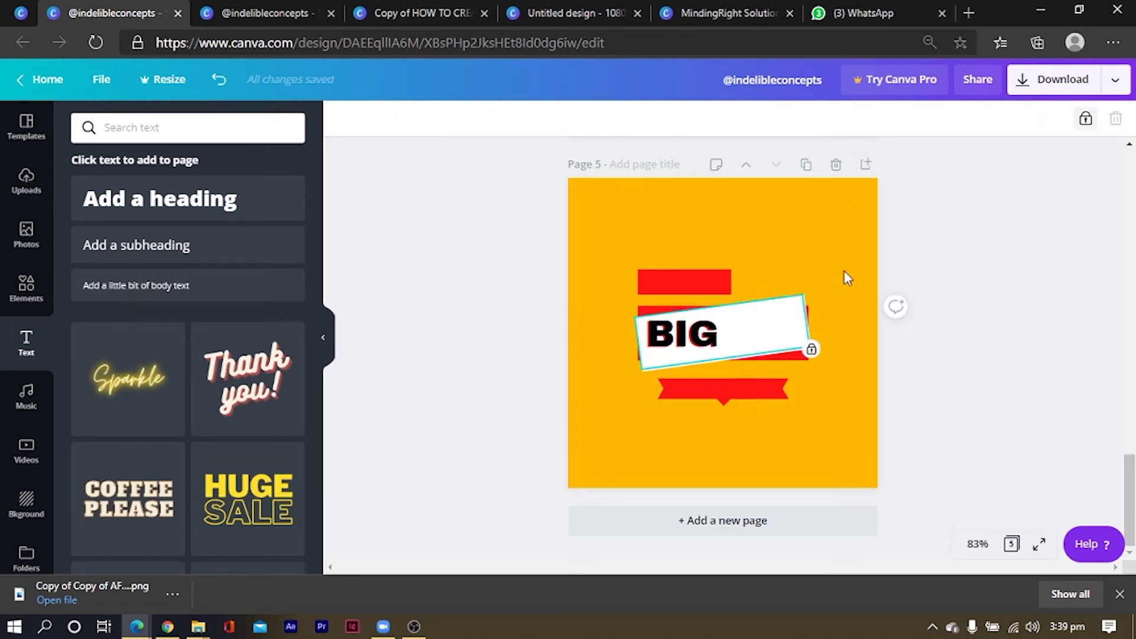
click(1086, 118)
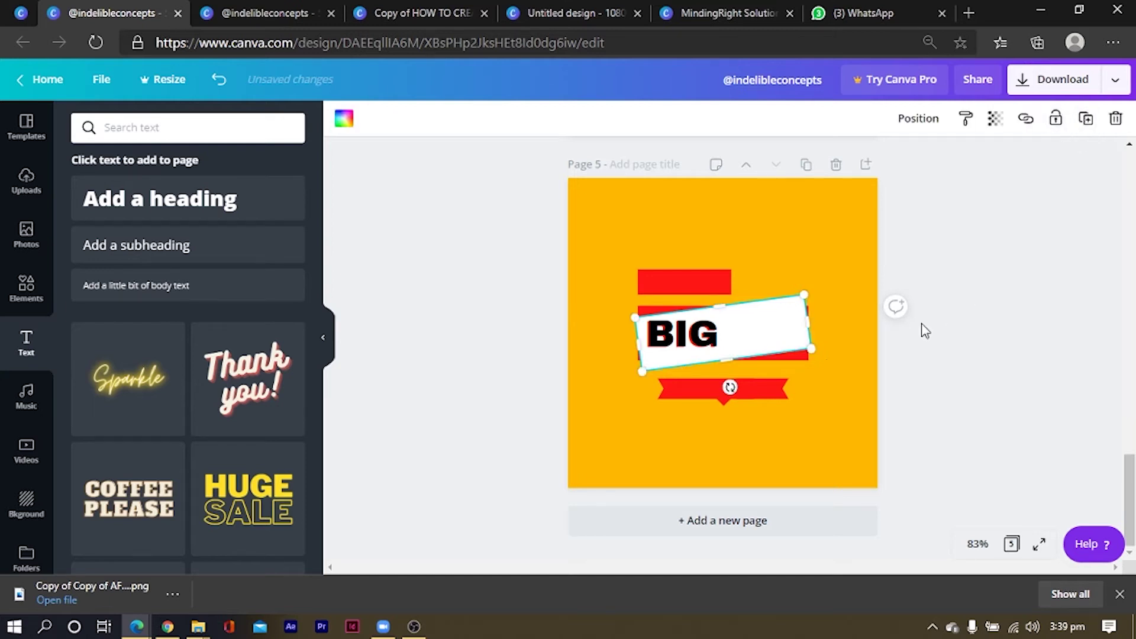
click(820, 390)
click(802, 355)
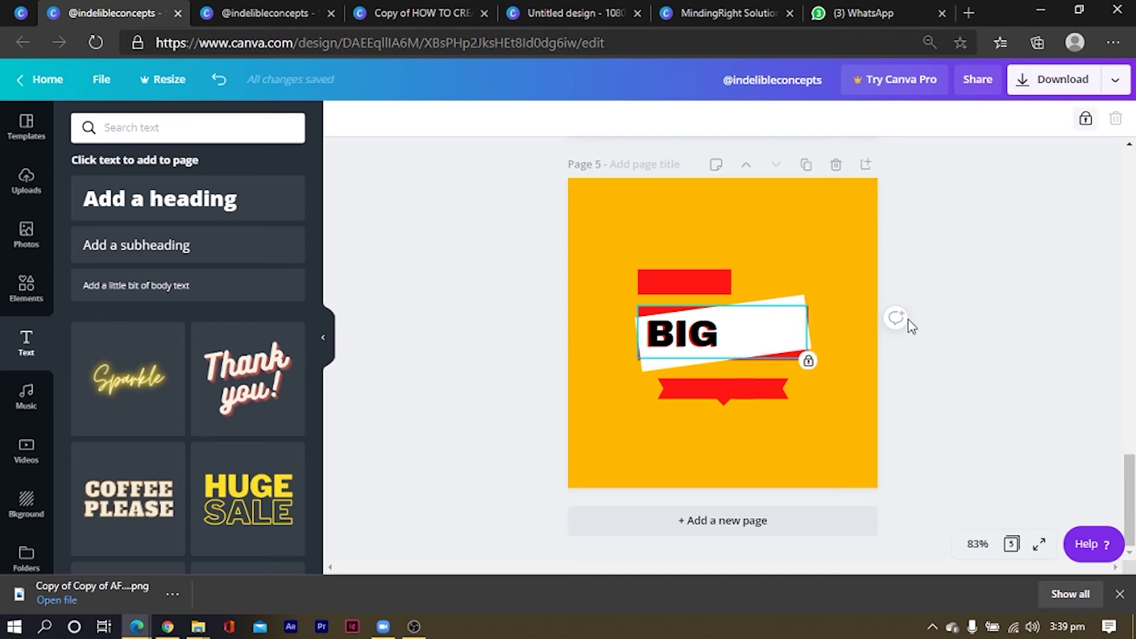
click(1086, 118)
click(819, 195)
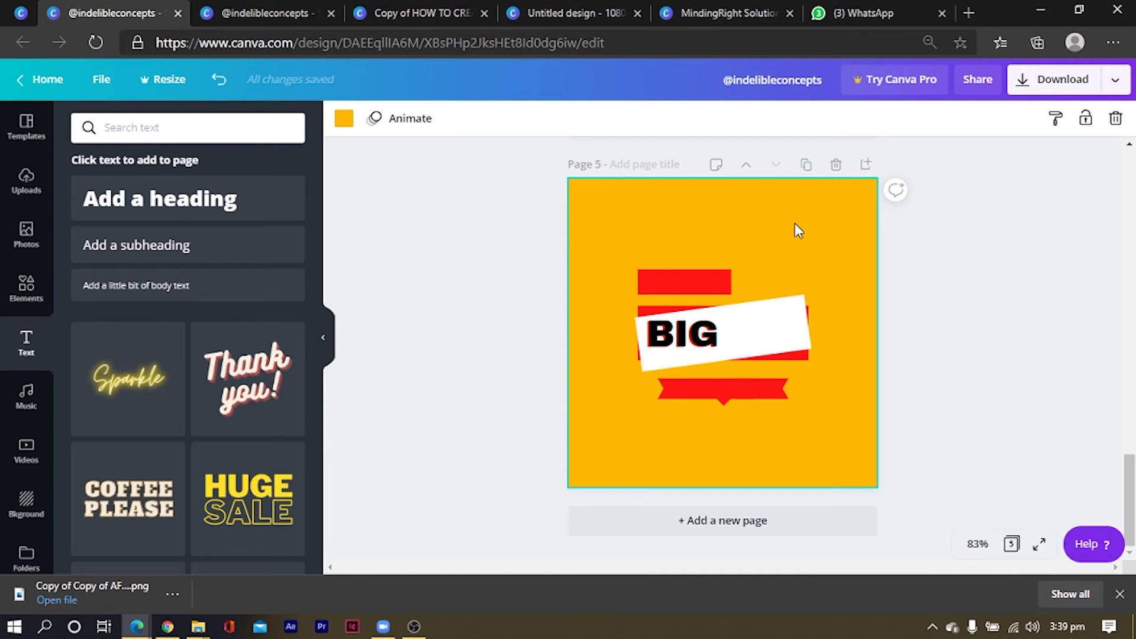
Add a 'Sale' text box and place it beside BIG on the banner.
key(t)
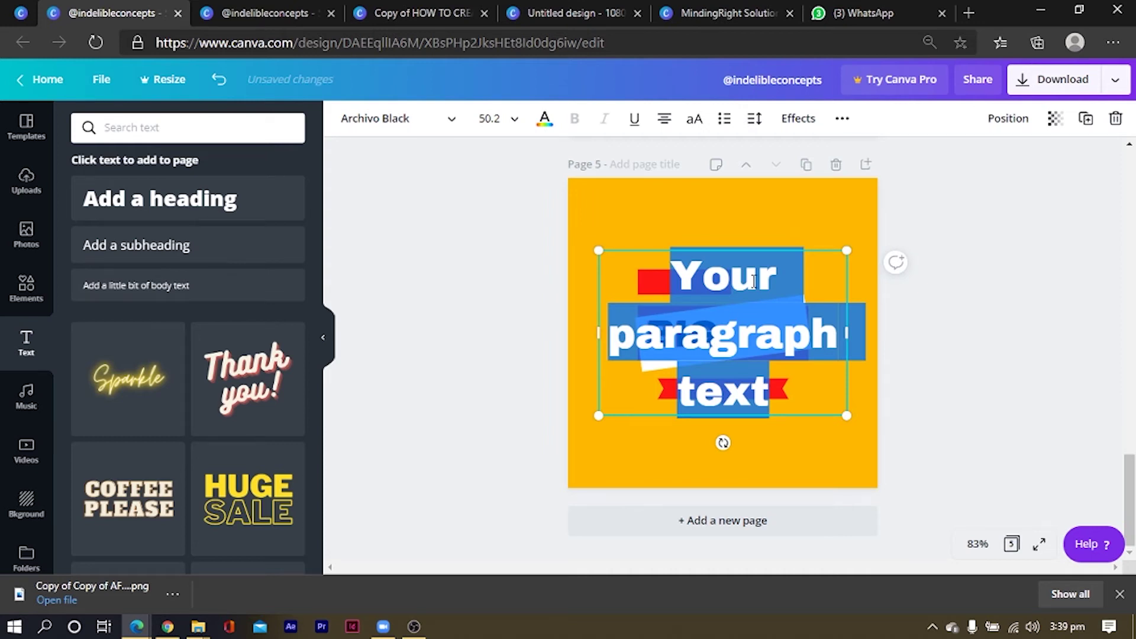
text(Sale)
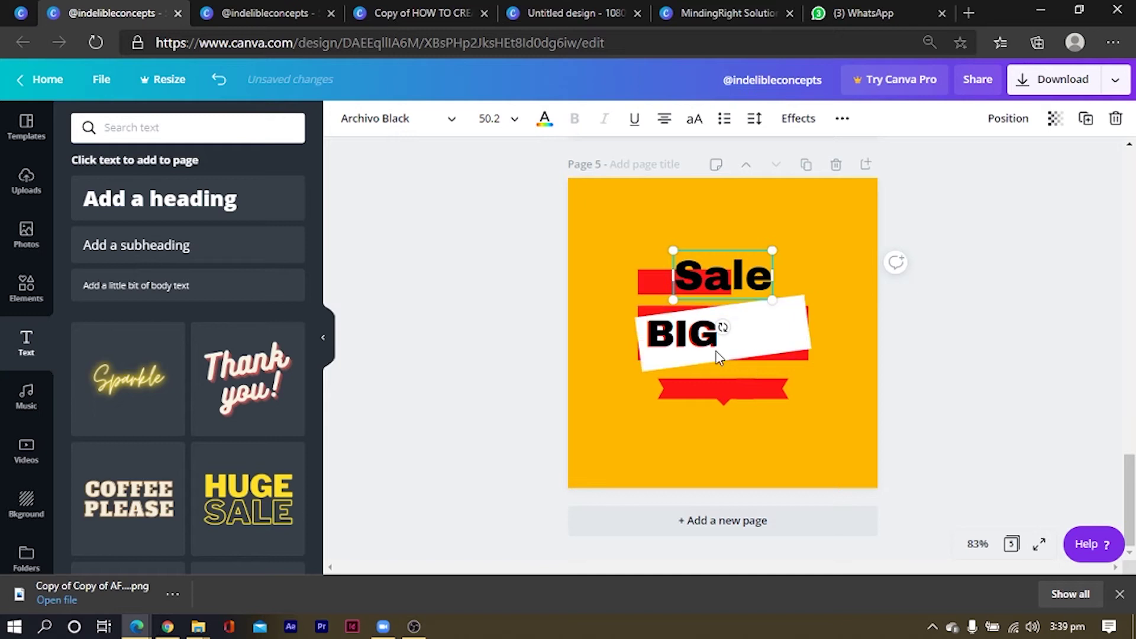
click(741, 202)
drag(719, 278, 761, 334)
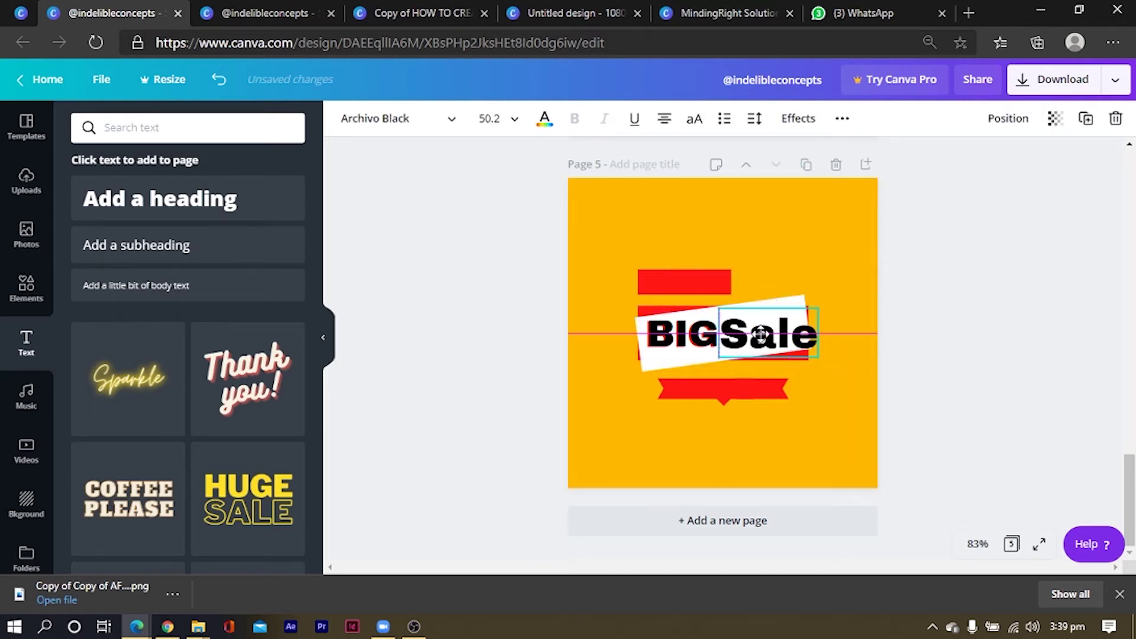
Set Sale in Bukhari Script, append '!', and resize it to 44.5.
click(388, 123)
click(84, 223)
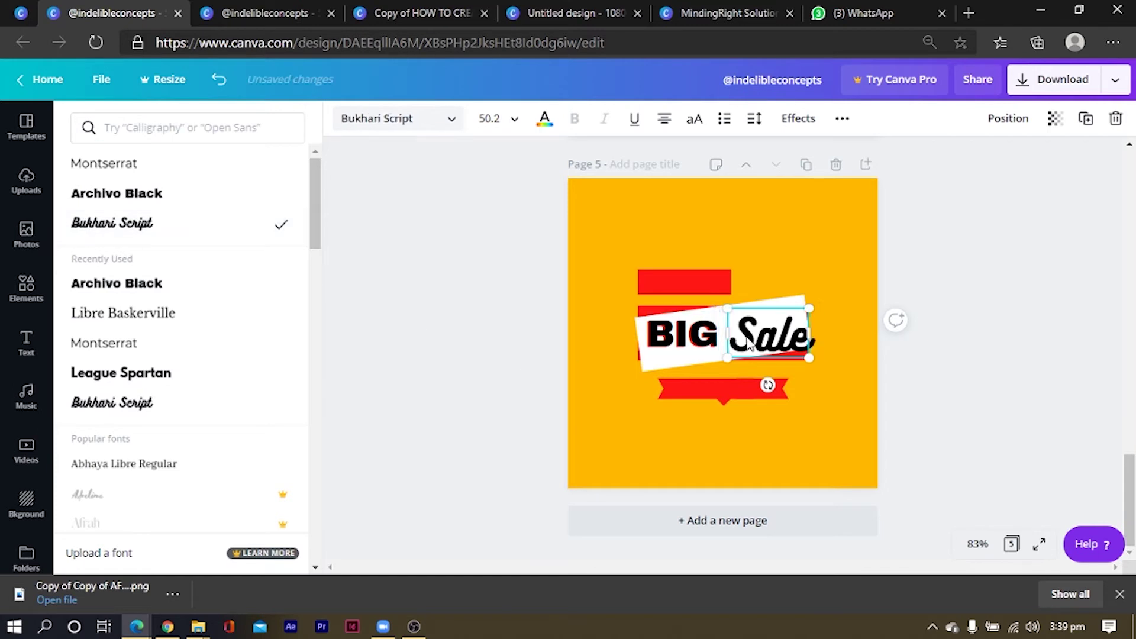
double_click(799, 346)
click(799, 347)
text(!)
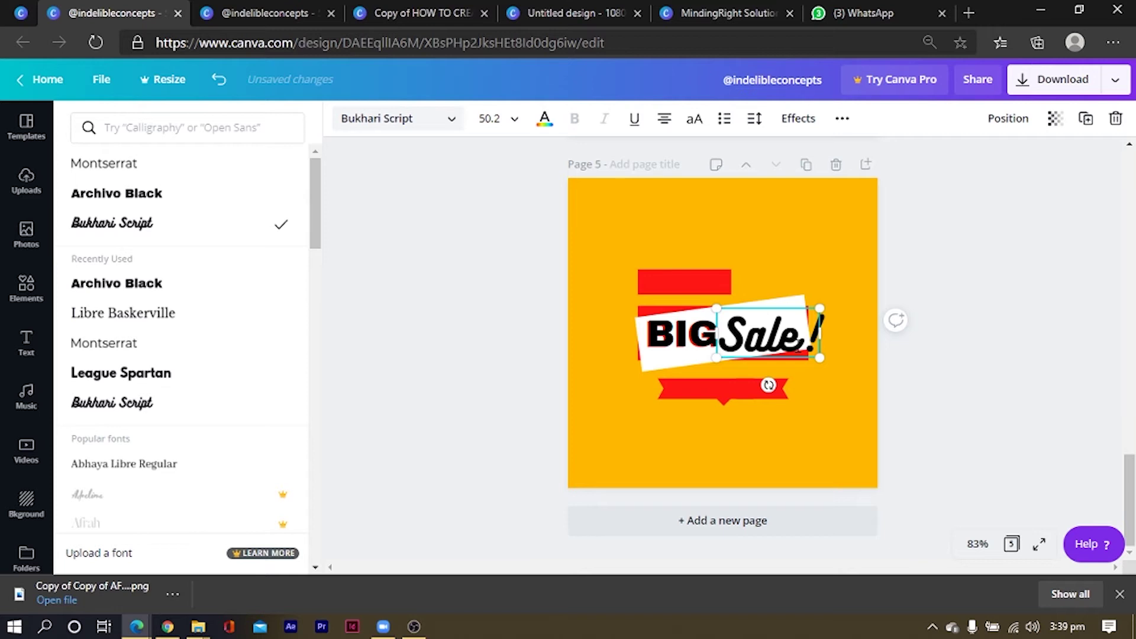
drag(825, 363, 857, 363)
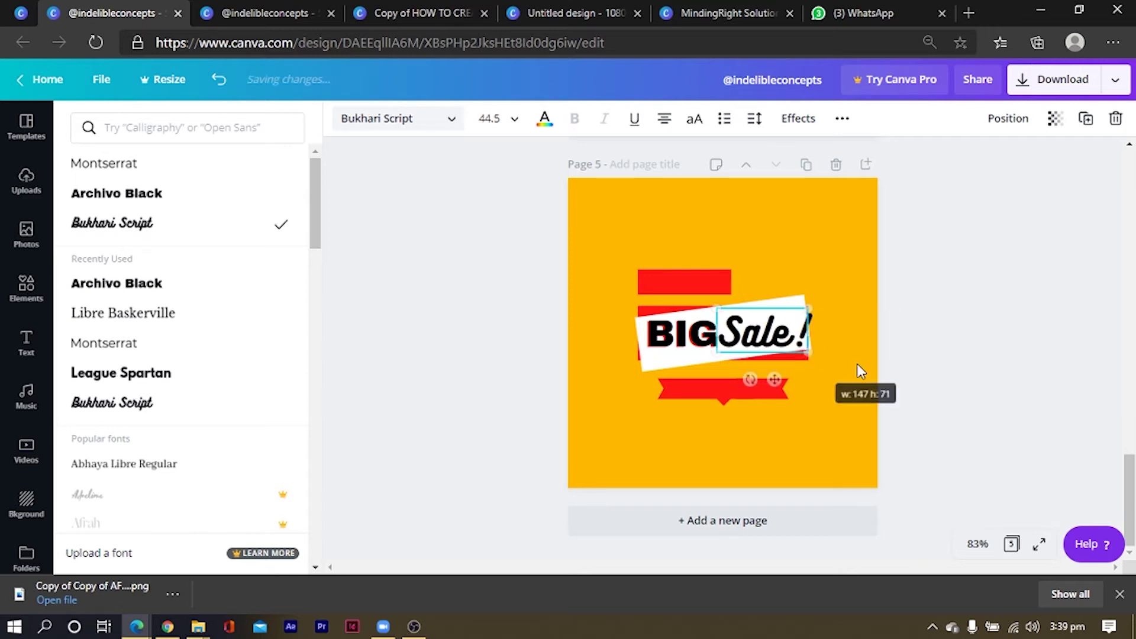
Nudge the Sale! text slightly right and down.
click(781, 299)
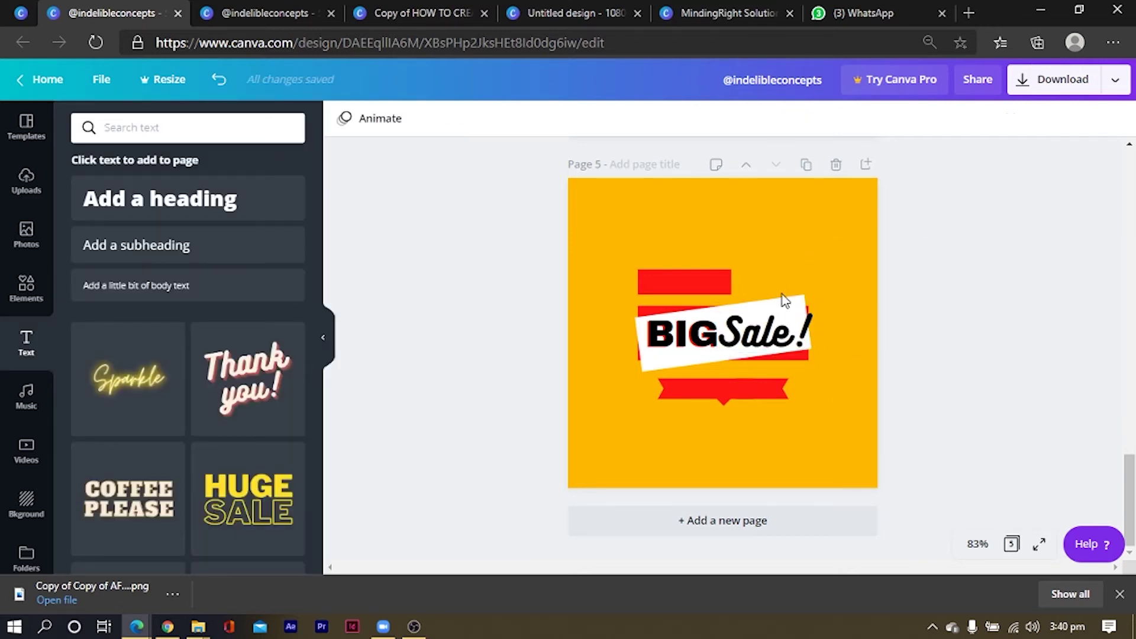
click(761, 342)
drag(762, 342, 765, 334)
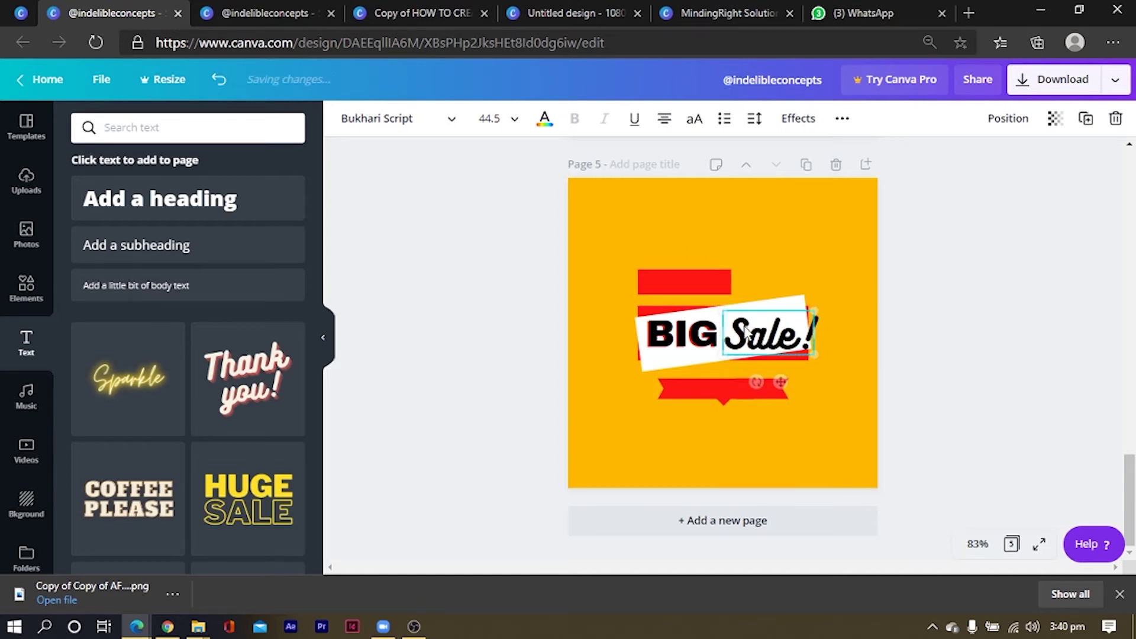
click(697, 248)
Widen the upper red bar slightly and nudge it down a little.
click(675, 282)
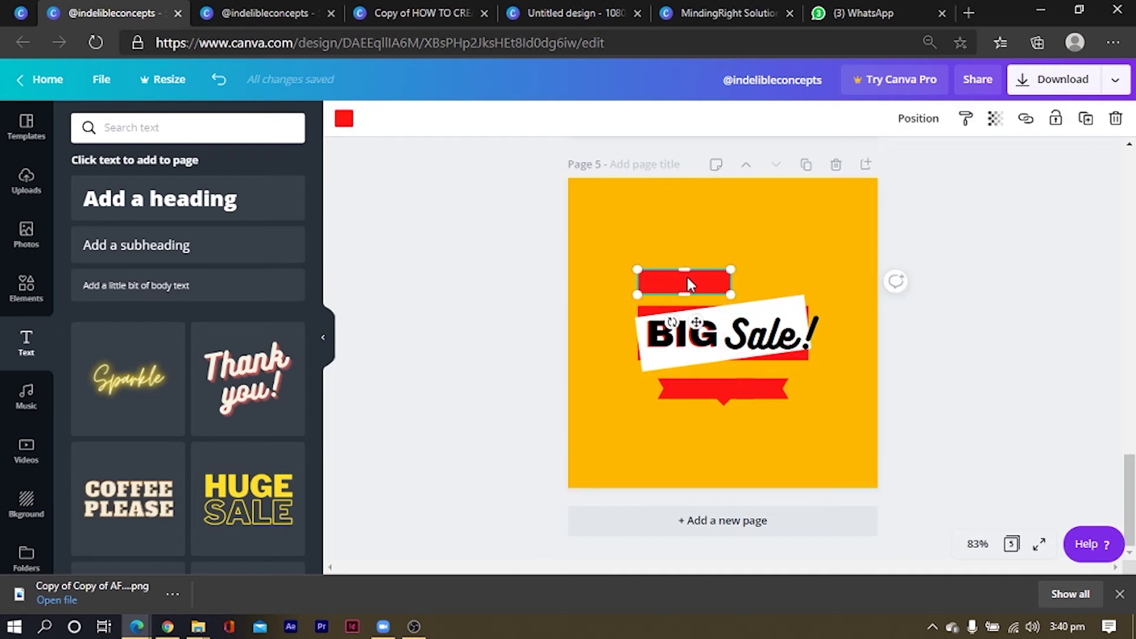
mouse_move(731, 270)
mouse_down()
mouse_move(742, 277)
mouse_move(718, 286)
mouse_move(739, 287)
mouse_up()
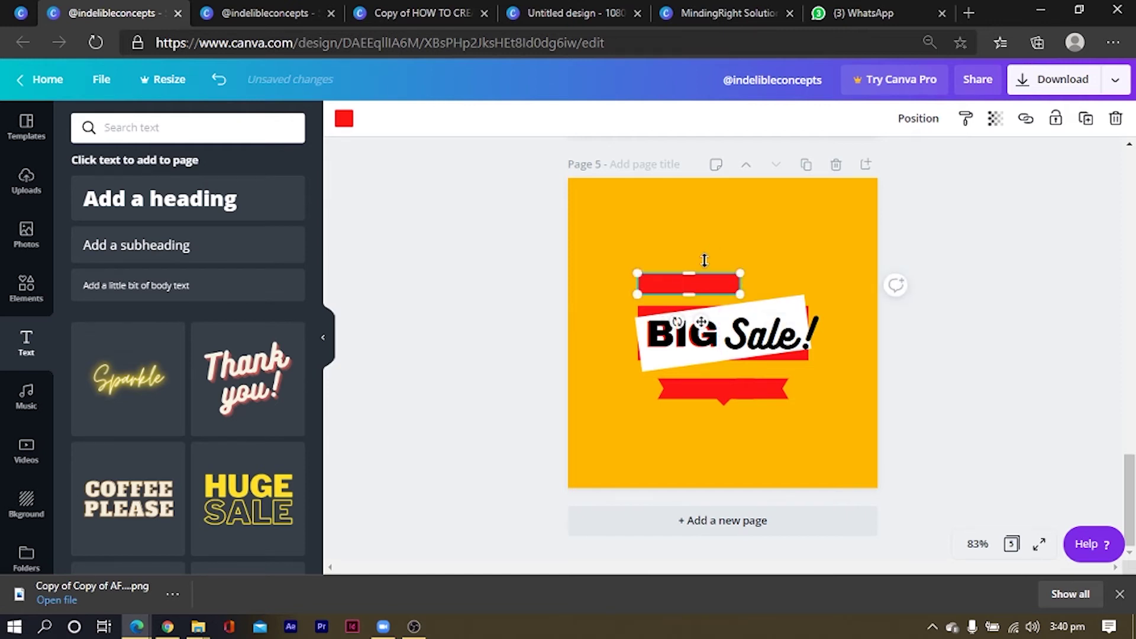
key(shift+Down)
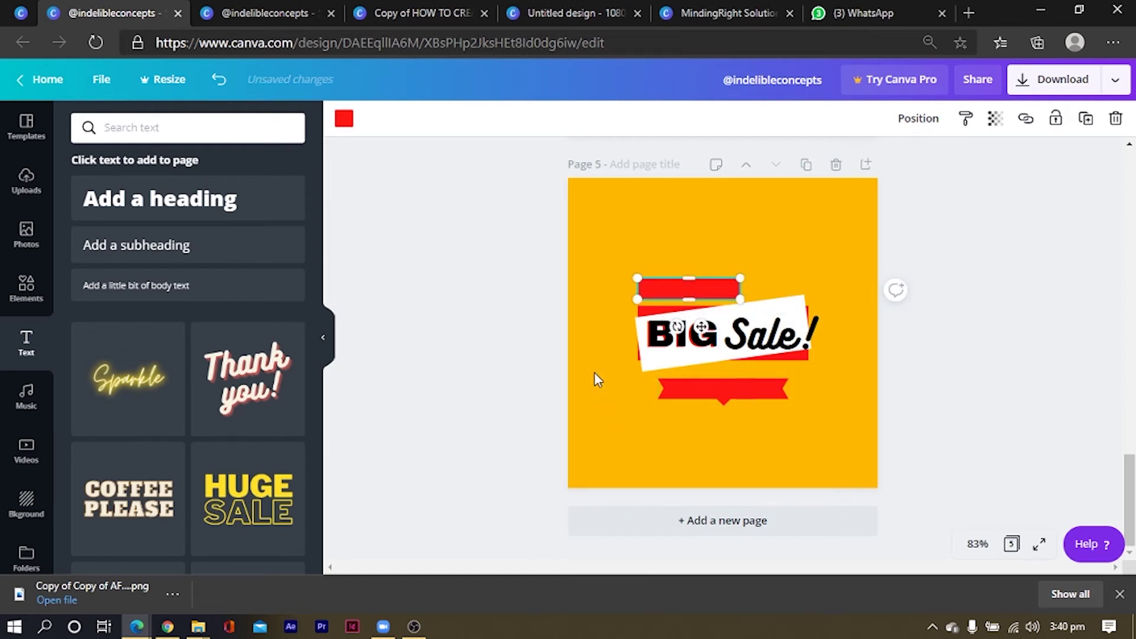
drag(595, 373, 765, 418)
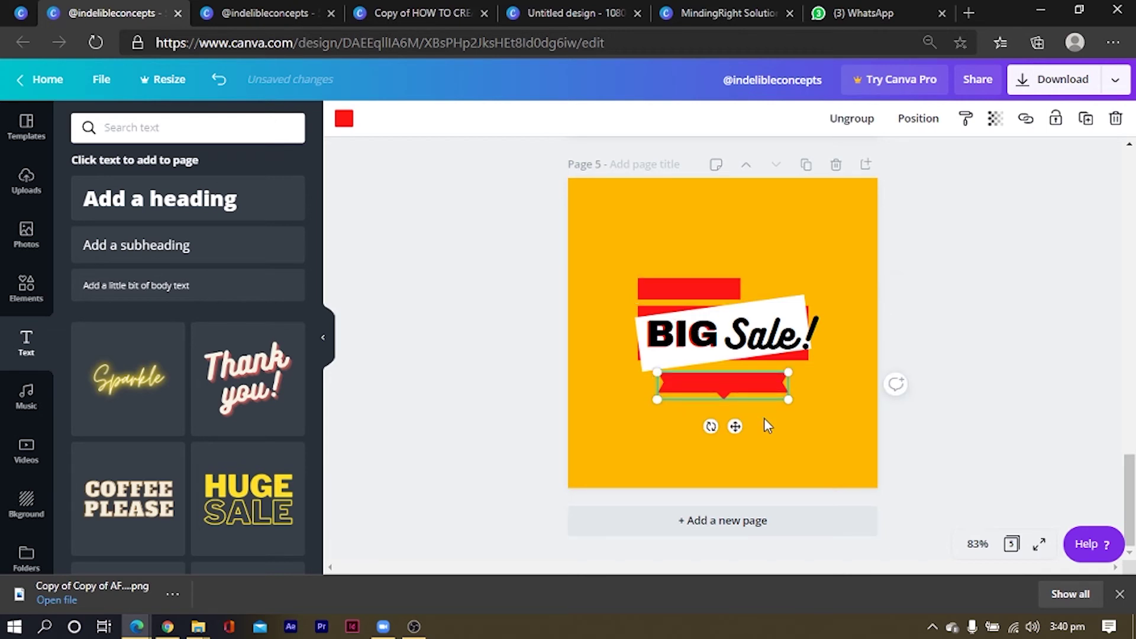
click(718, 473)
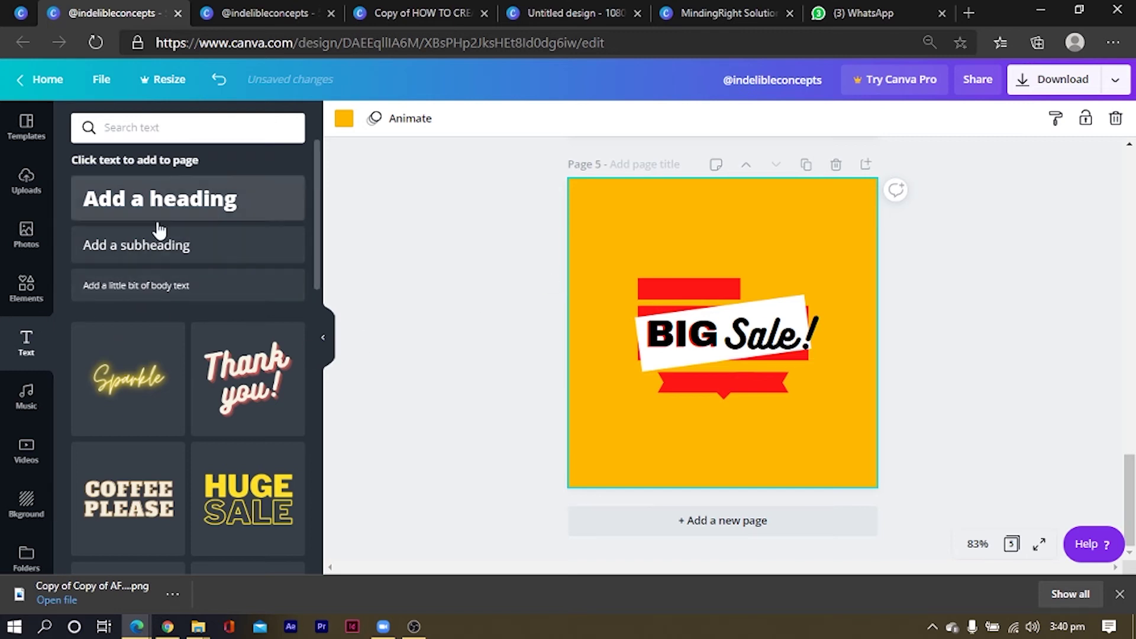
Place a copy of the BIG text near the page top, ready for editing.
click(683, 335)
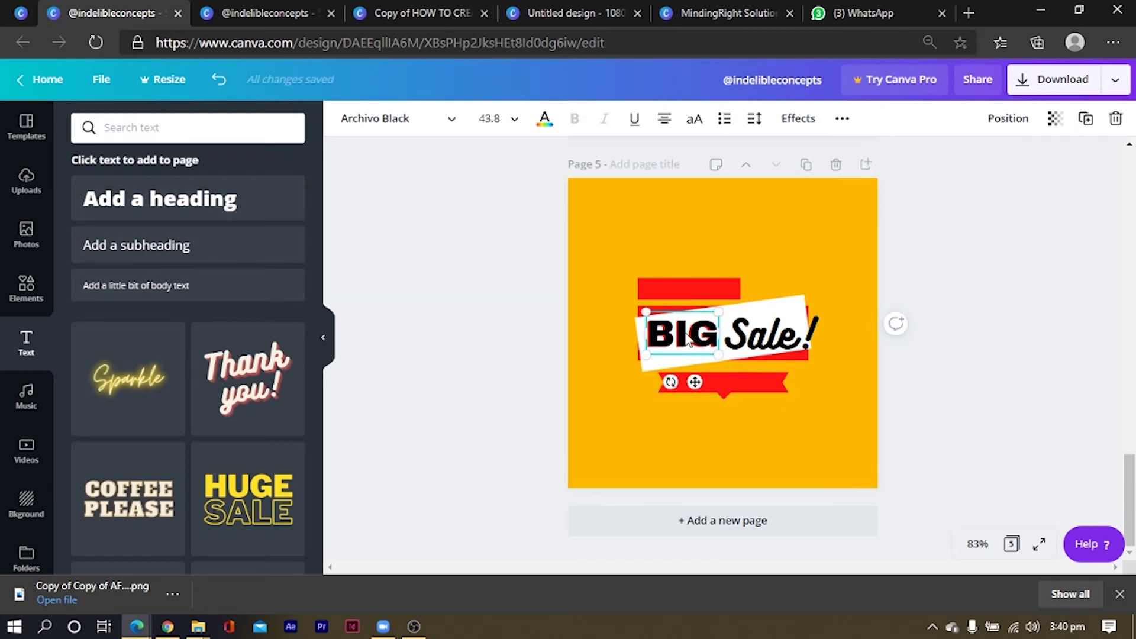
drag(683, 334, 683, 237)
double_click(673, 245)
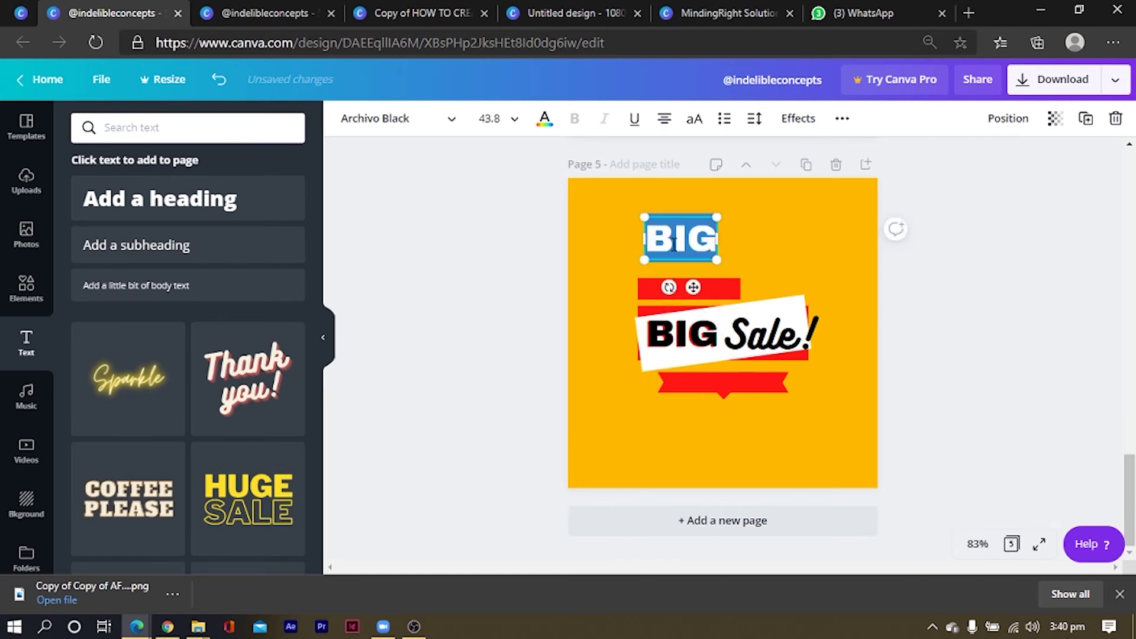
Retype the copied text as NEW PROMO in white, on a single line.
text(NEW)
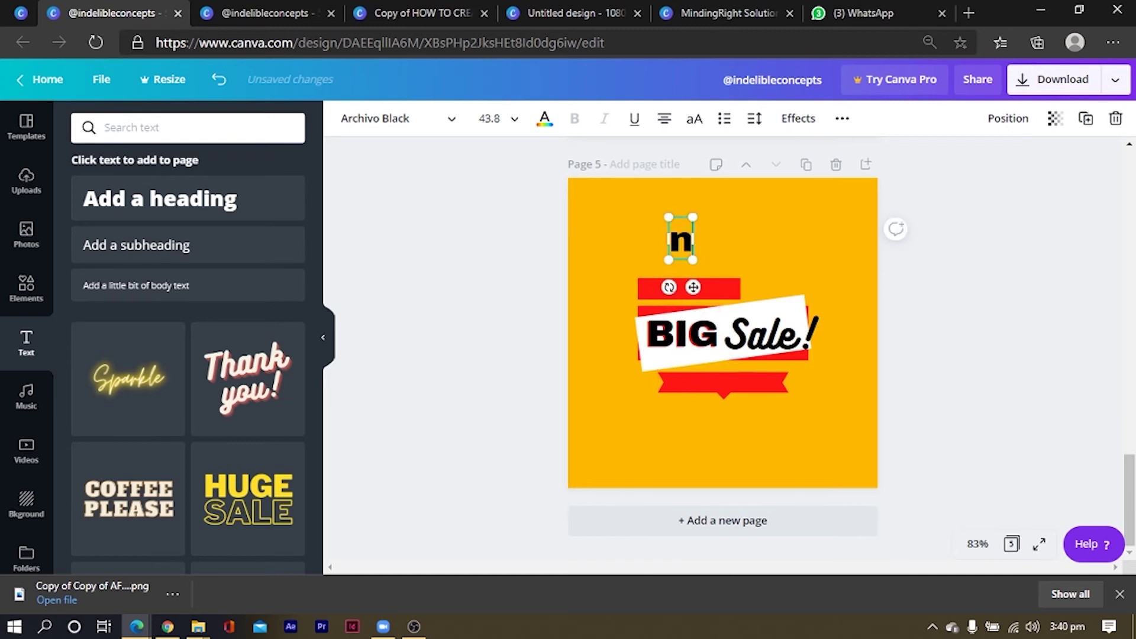
text( PRO)
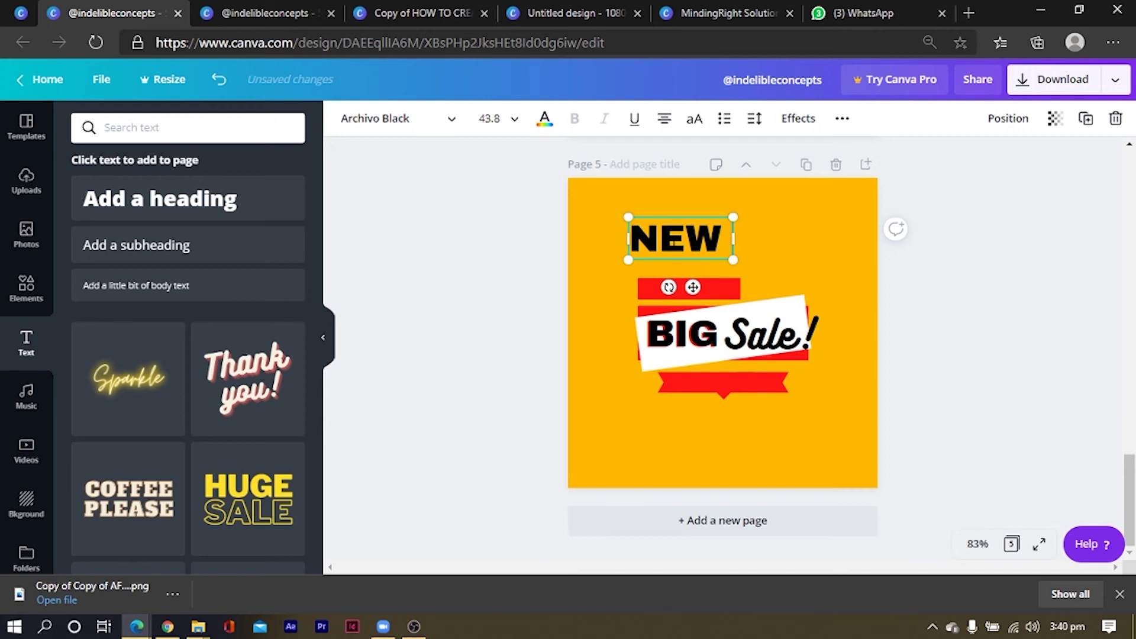
text(M)
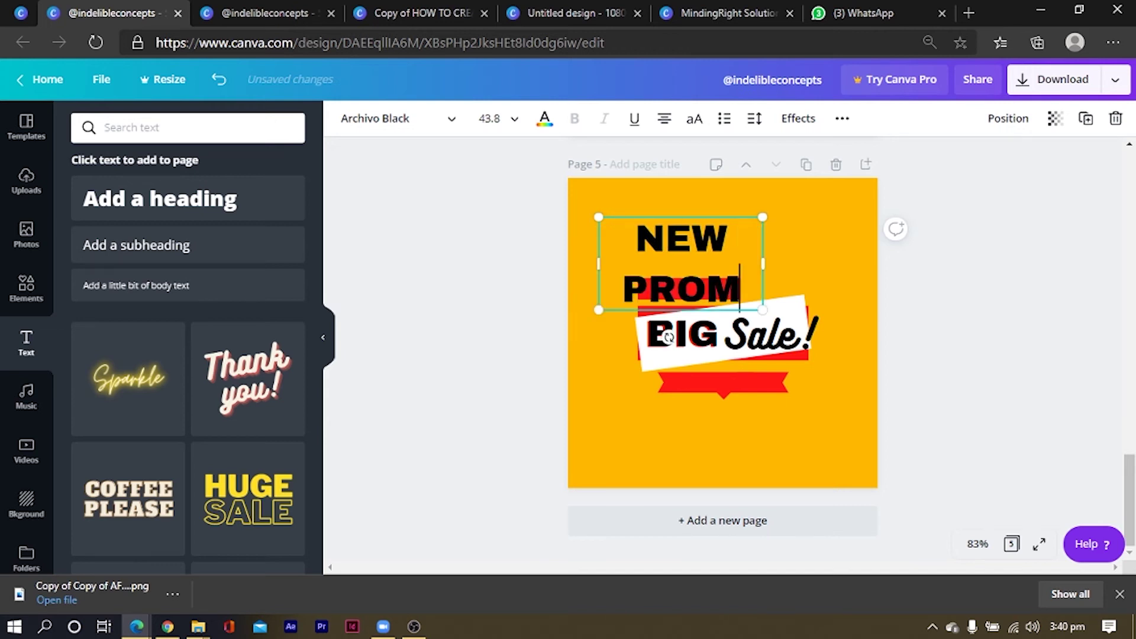
text(O)
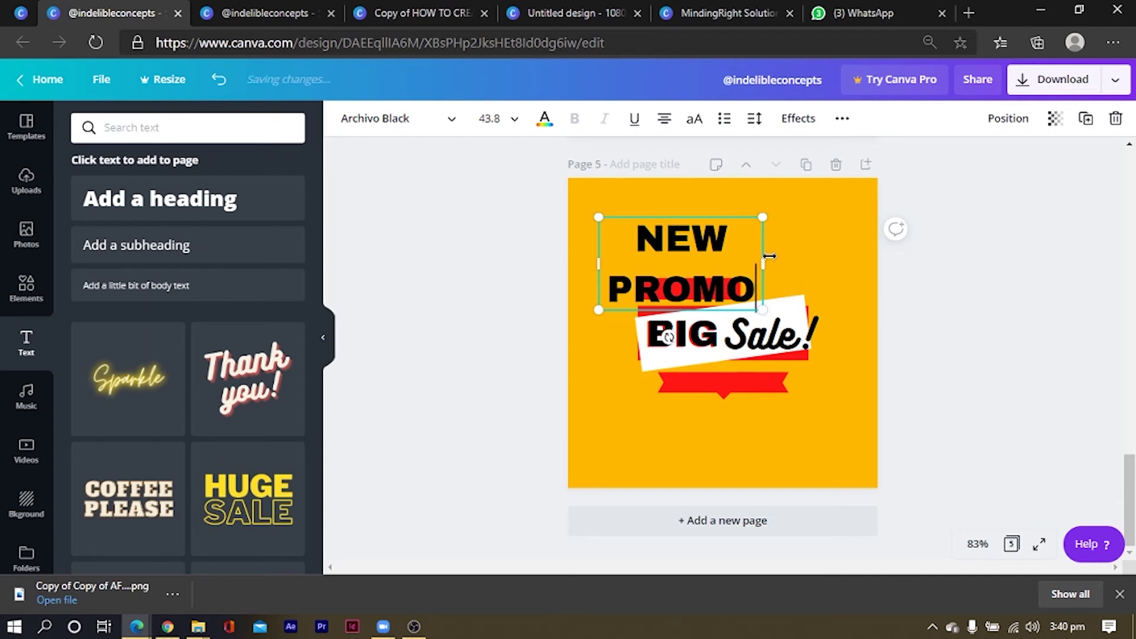
drag(763, 263, 852, 242)
click(545, 121)
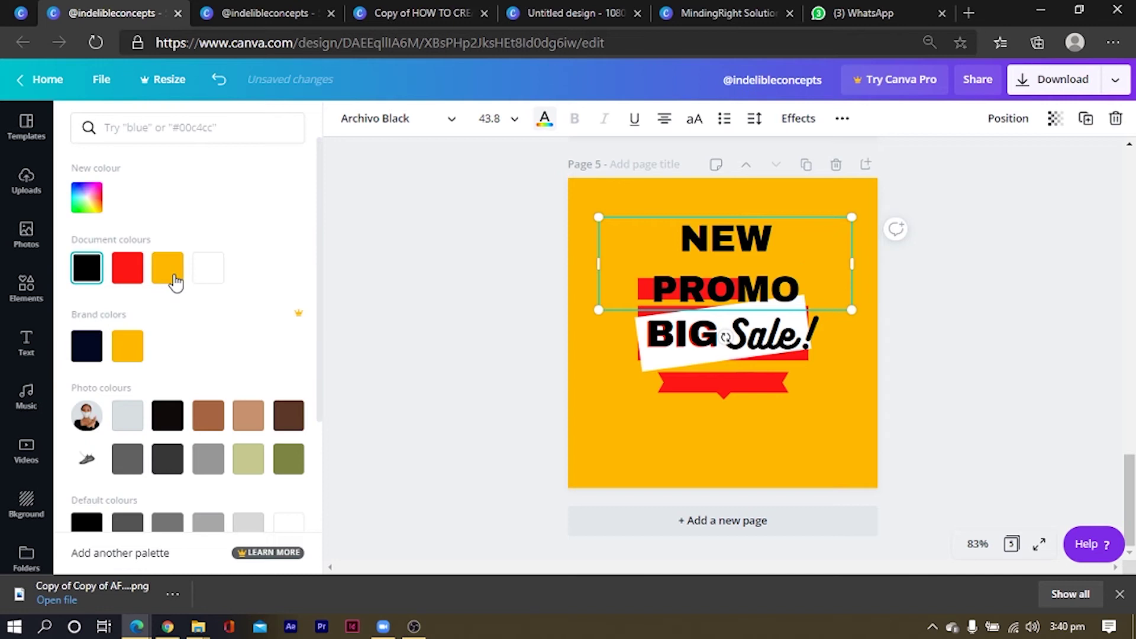
click(207, 267)
drag(856, 264, 742, 298)
Resize the NEW PROMO label to fit onto the upper red bar.
click(721, 247)
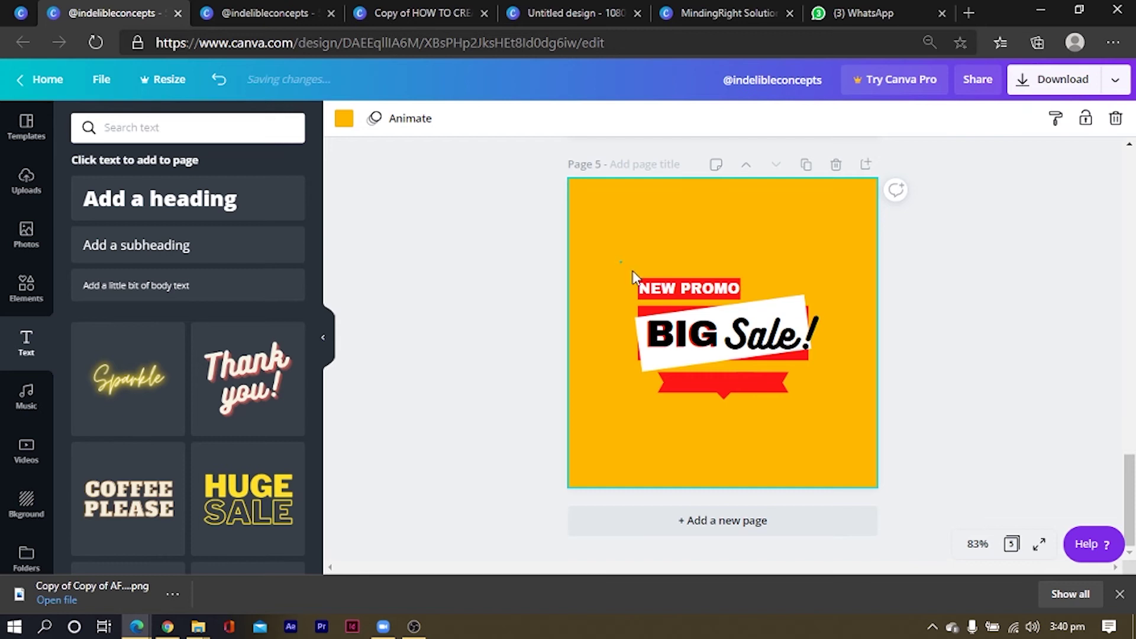
drag(619, 261, 713, 288)
drag(641, 277, 639, 276)
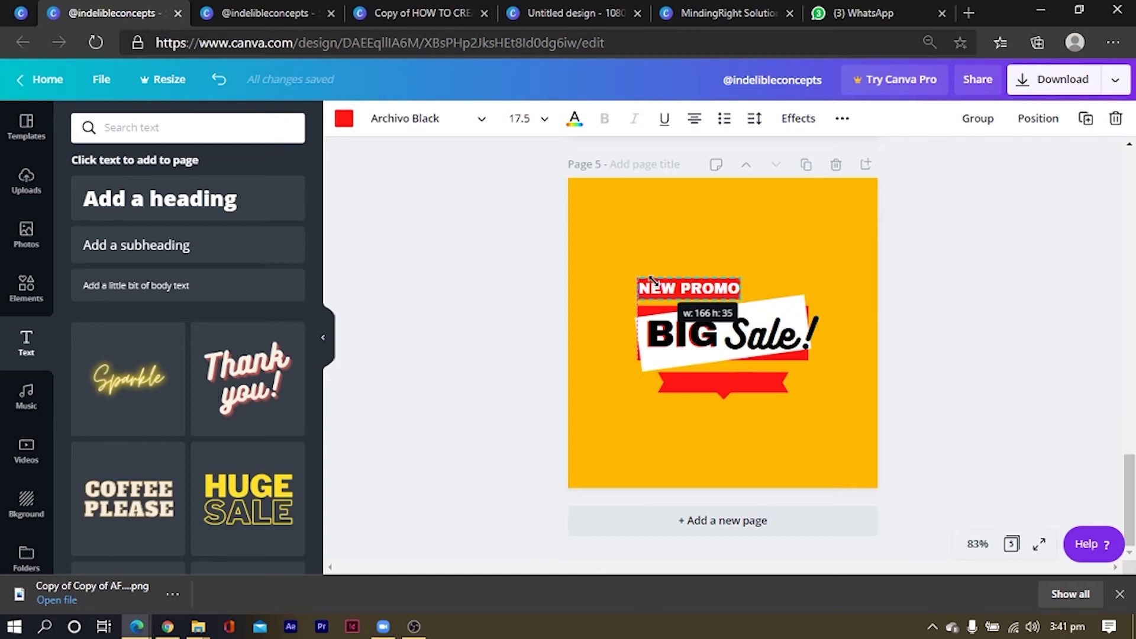
click(545, 269)
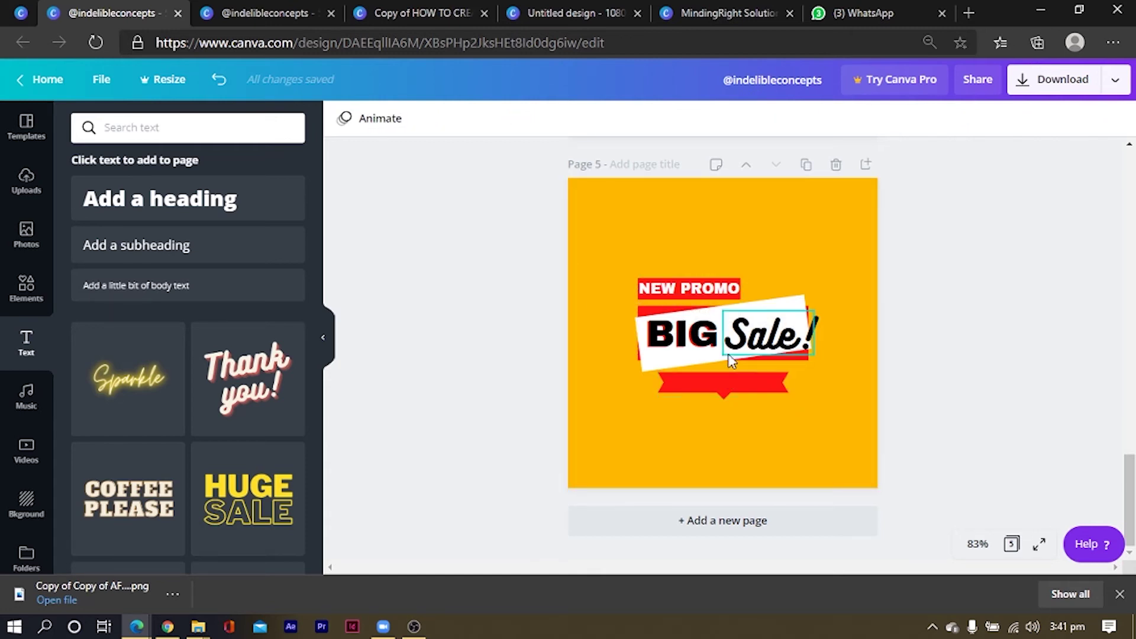
Duplicate NEW PROMO onto the lower red ribbon and retype it as 'Get 50% Discount'.
click(674, 290)
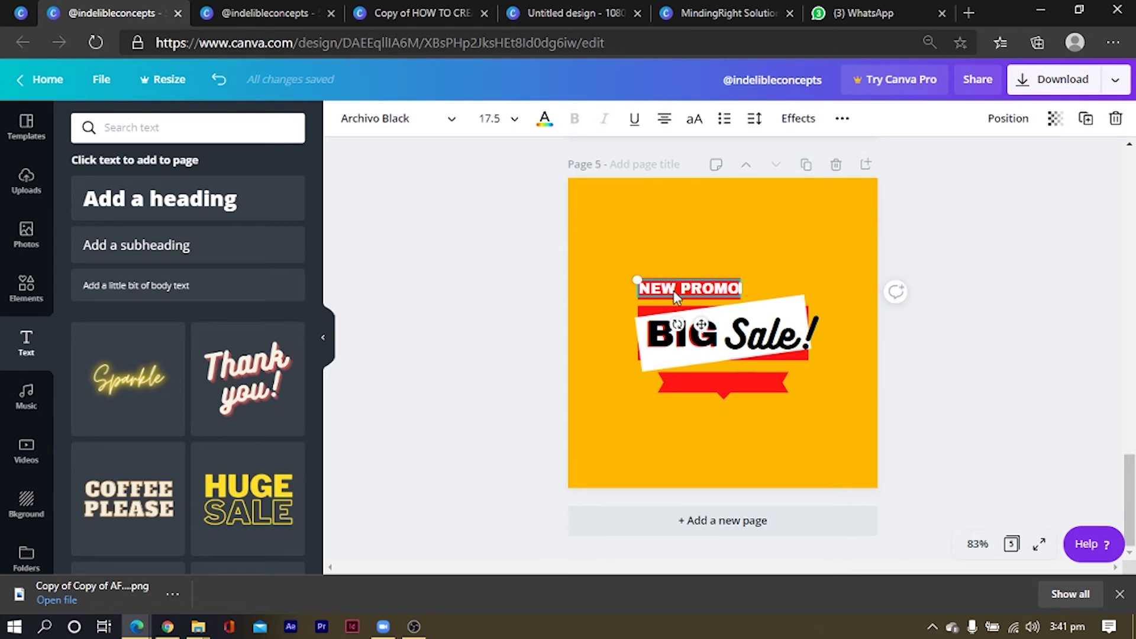
key(ctrl+d)
drag(710, 334, 736, 414)
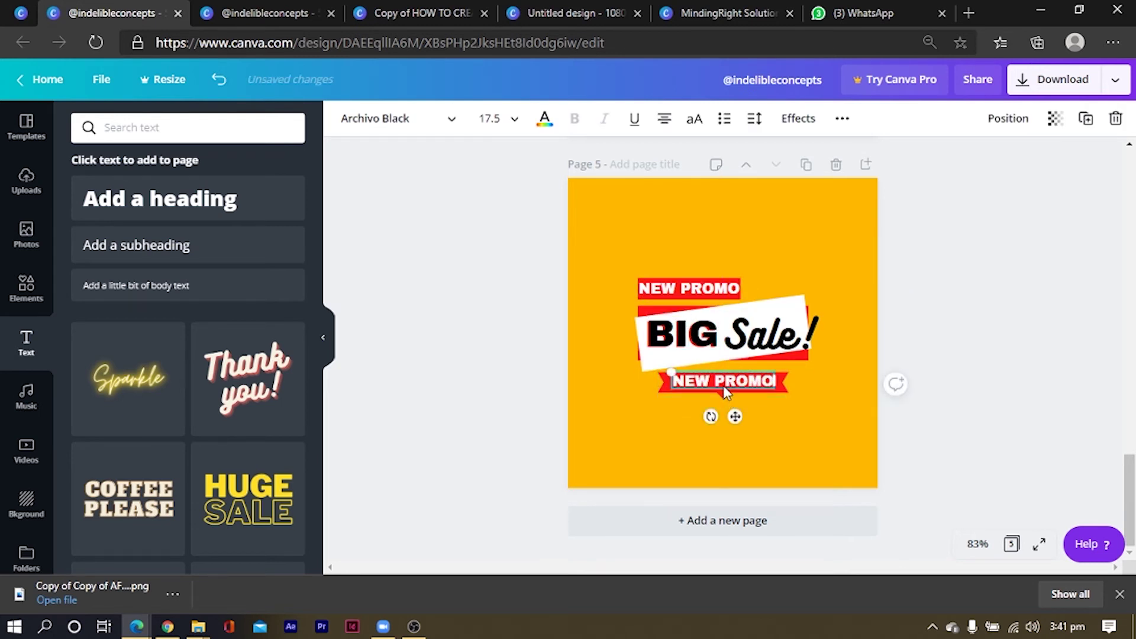
key(ctrl+a)
text(Get)
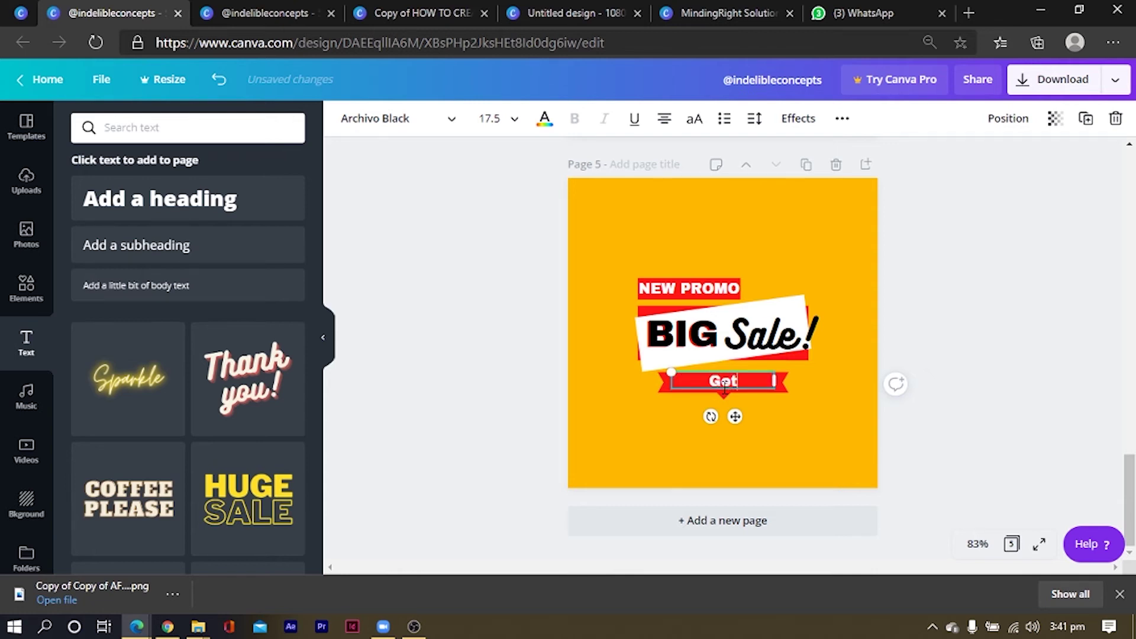
text( 50%)
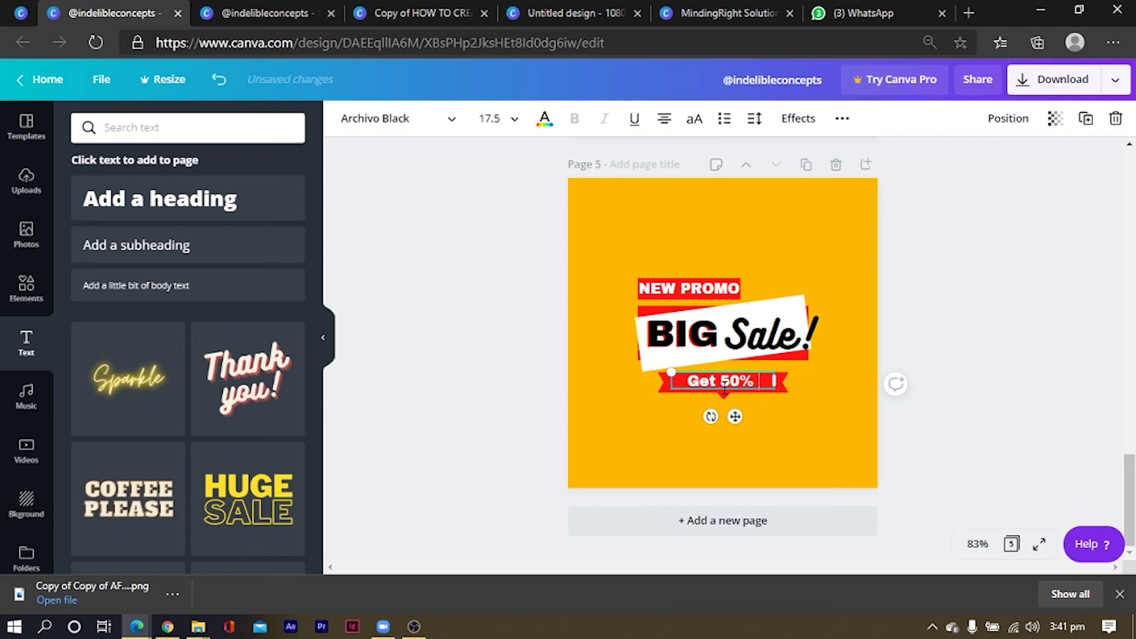
text( dis)
key(BackSpace)
key(BackSpace)
key(BackSpace)
key(BackSpace)
text(Dis)
key(BackSpace)
key(BackSpace)
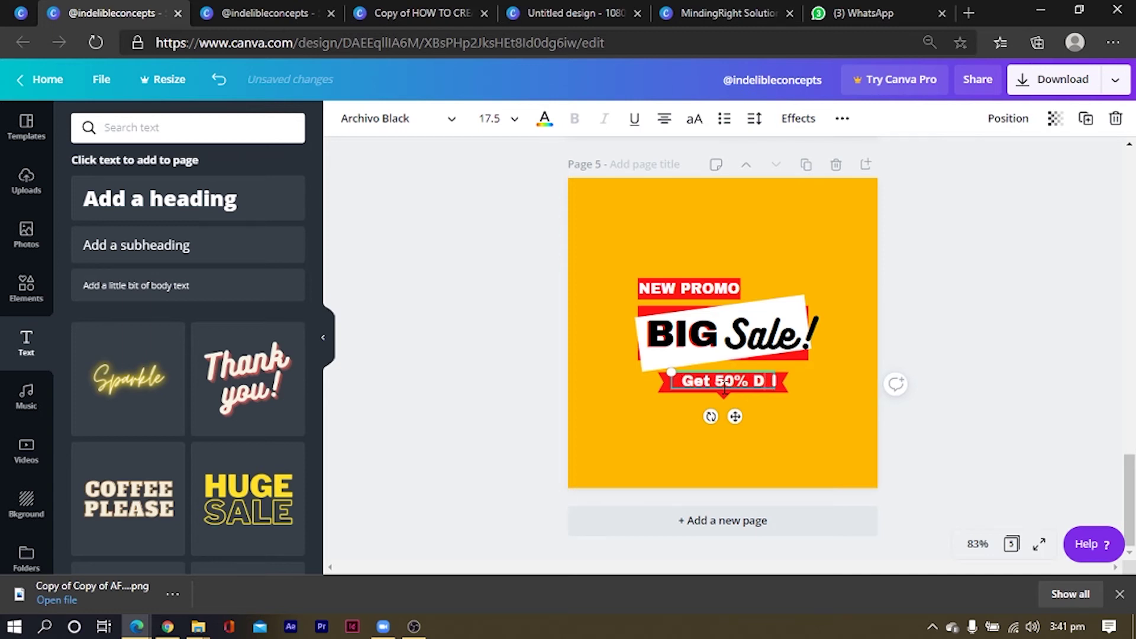
text(ISCOU)
key(BackSpace)
key(BackSpace)
key(BackSpace)
key(BackSpace)
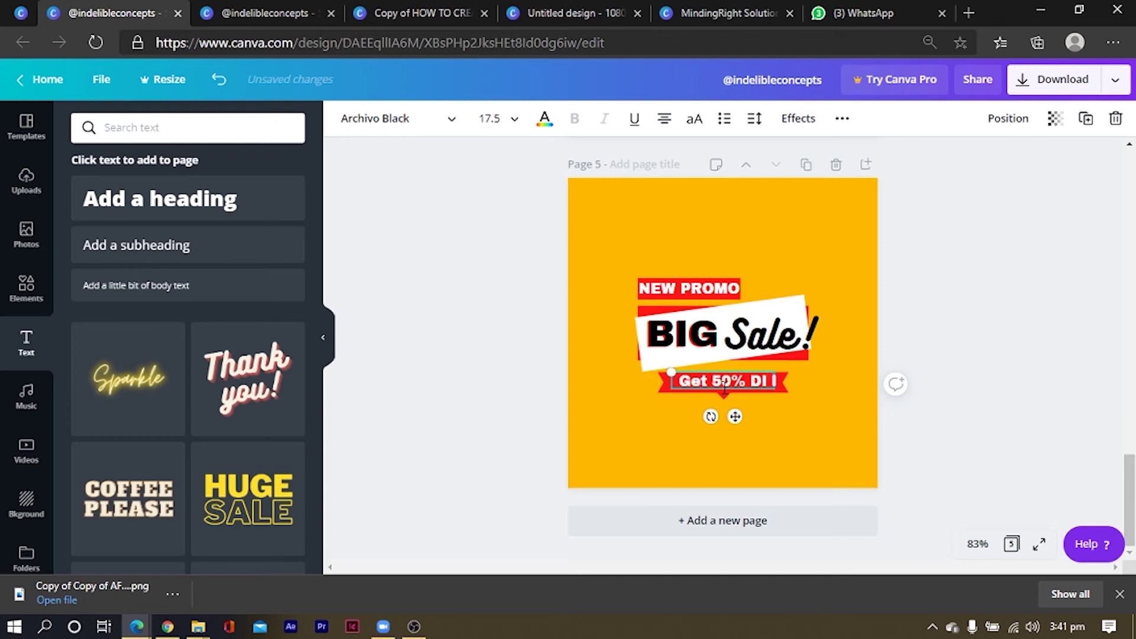
text(scount)
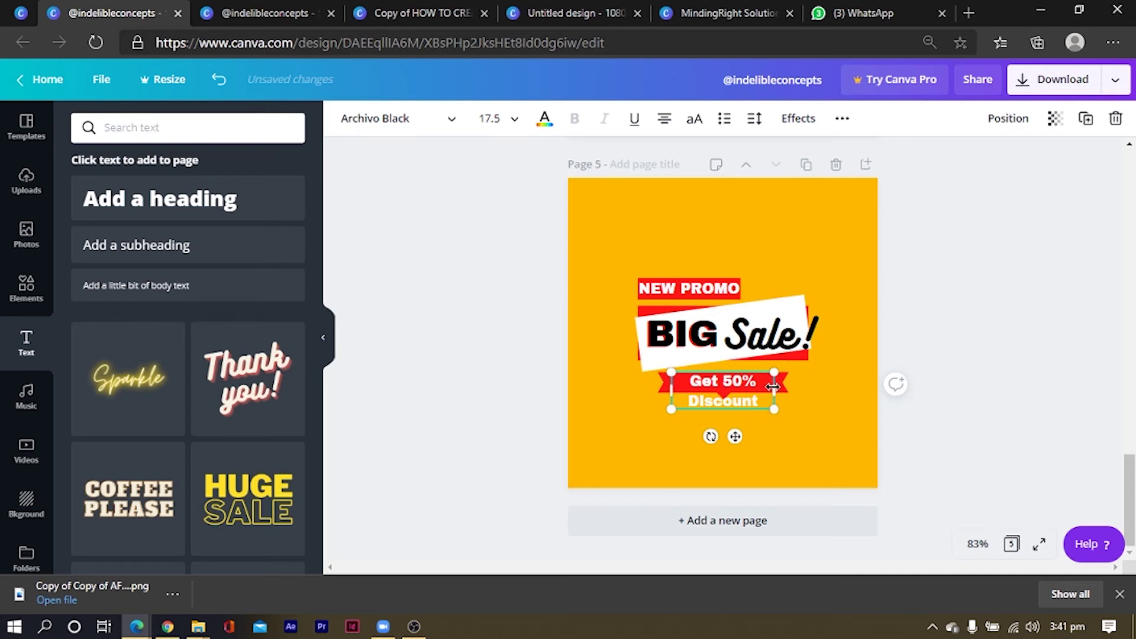
Fit the Get 50% Discount label on one line and nudge it into position.
mouse_move(774, 391)
mouse_down()
mouse_move(837, 394)
mouse_move(774, 378)
mouse_up()
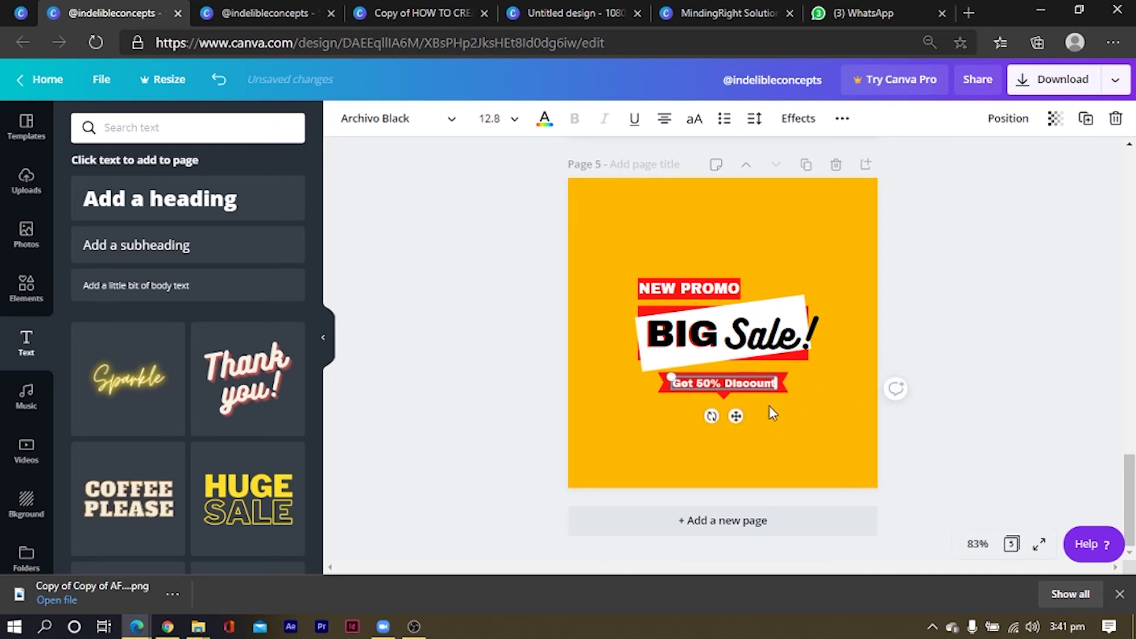
click(769, 406)
click(760, 385)
key(Right)
key(Down)
key(Right)
key(Right)
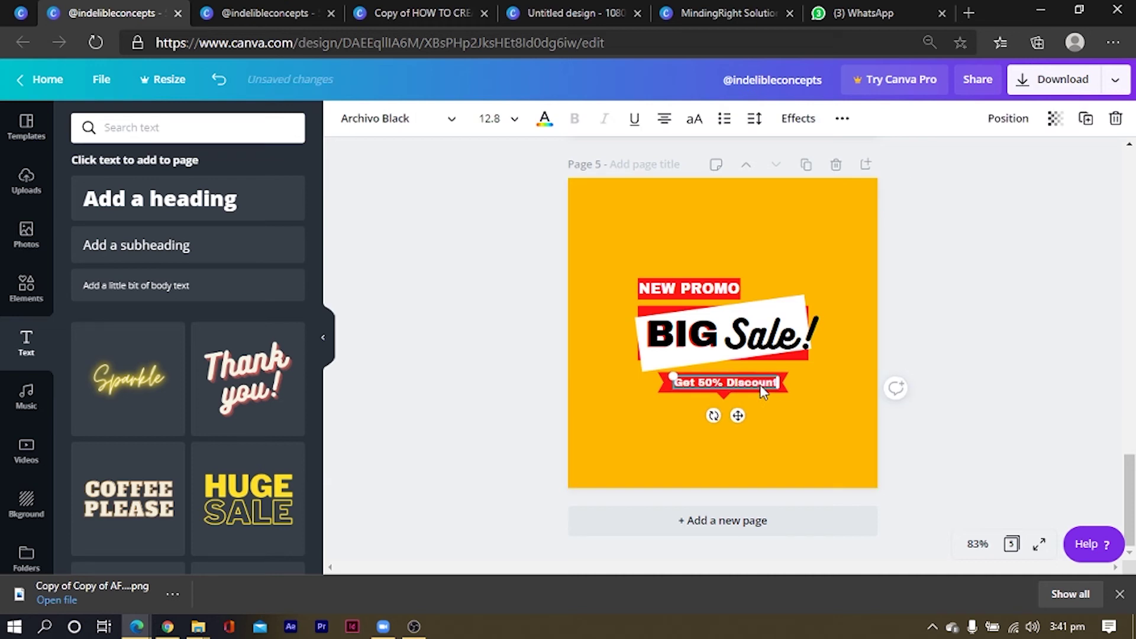
key(Up)
key(Left)
key(Left)
key(Left)
key(Left)
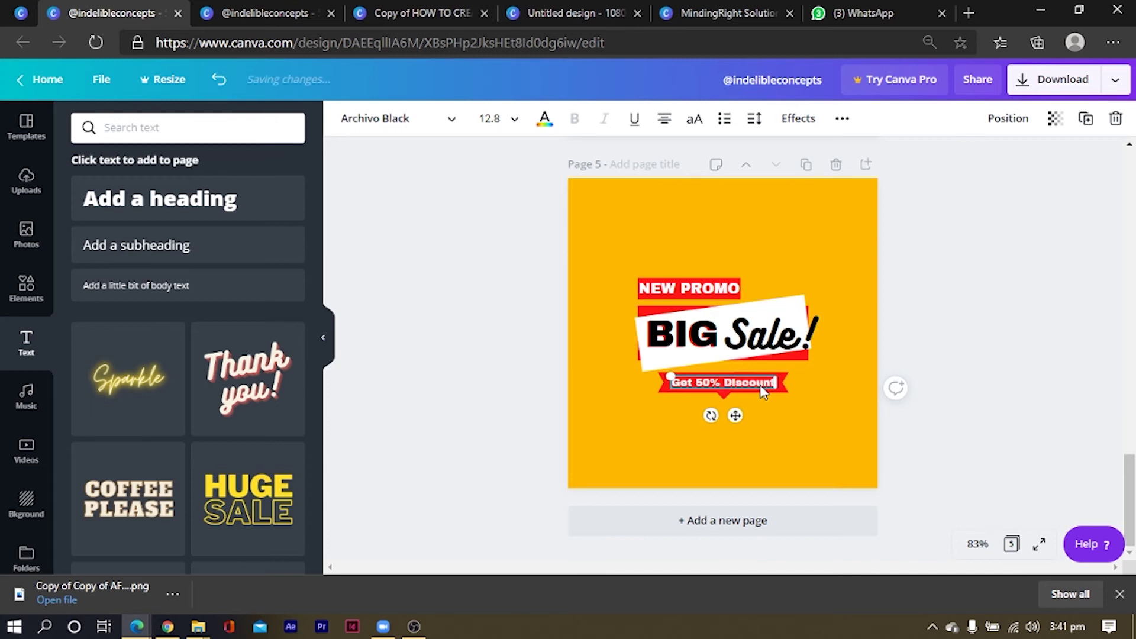
click(682, 445)
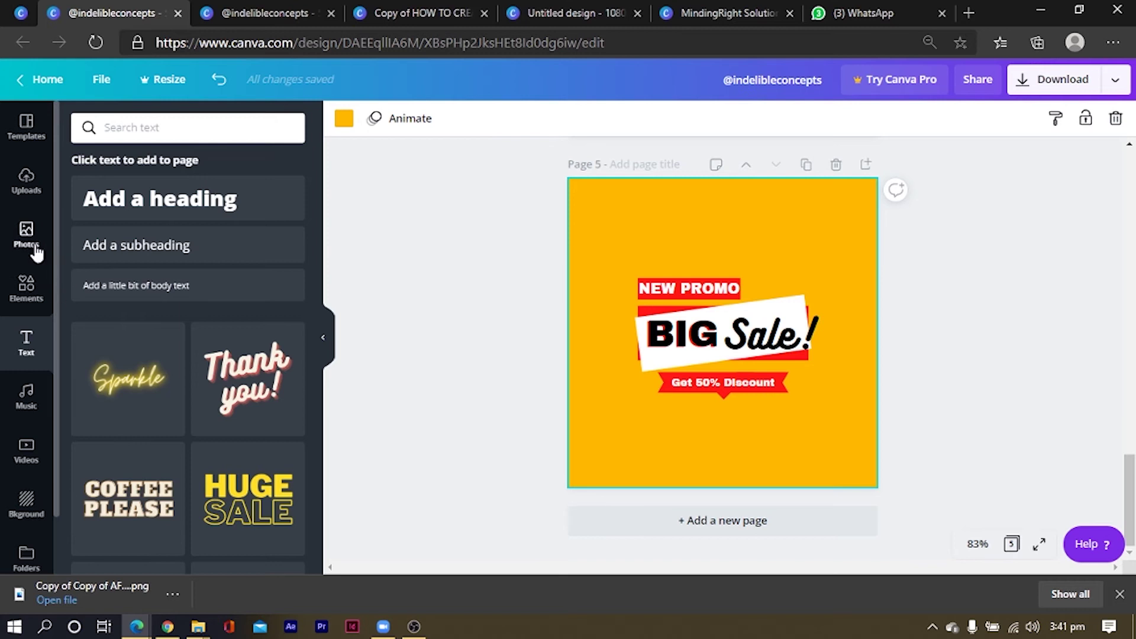
Search the Elements library for 'line'.
click(26, 288)
click(175, 125)
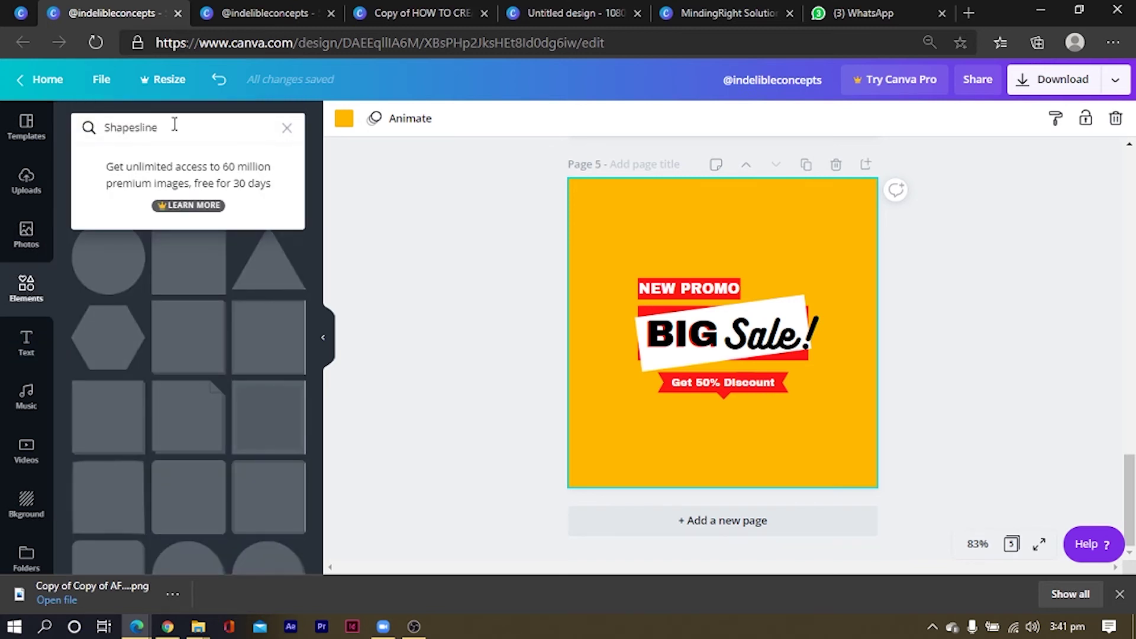
key(ctrl+a)
key(BackSpace)
text(lijne)
key(BackSpace)
key(BackSpace)
key(BackSpace)
key(BackSpace)
text(i)
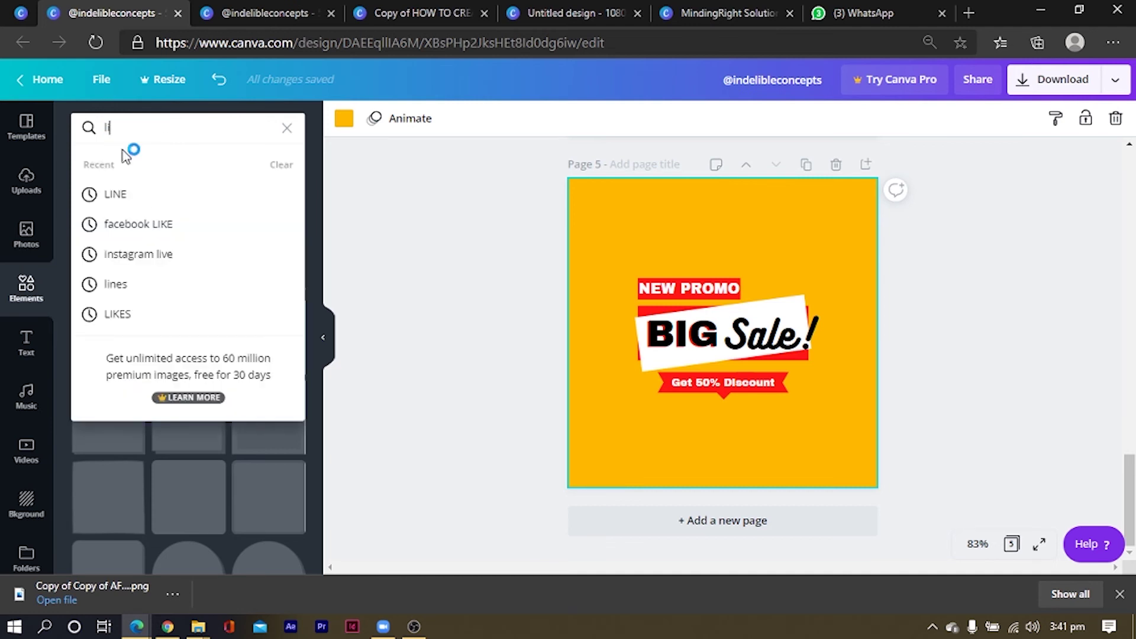
click(143, 201)
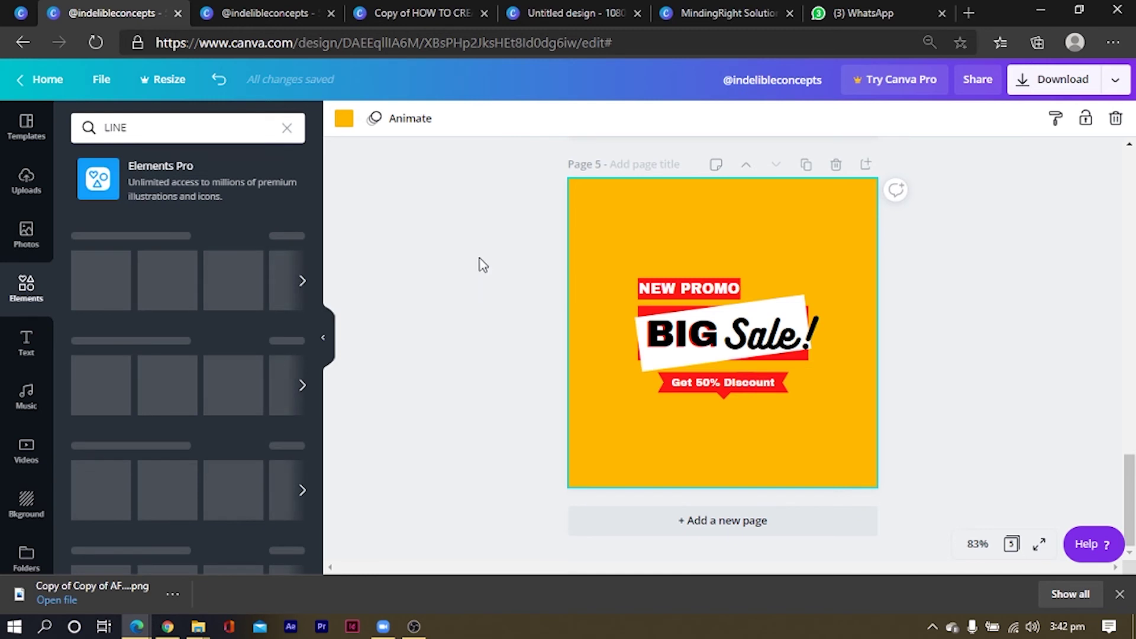
Add a black line just under NEW PROMO and move NEW PROMO a bit higher.
click(268, 257)
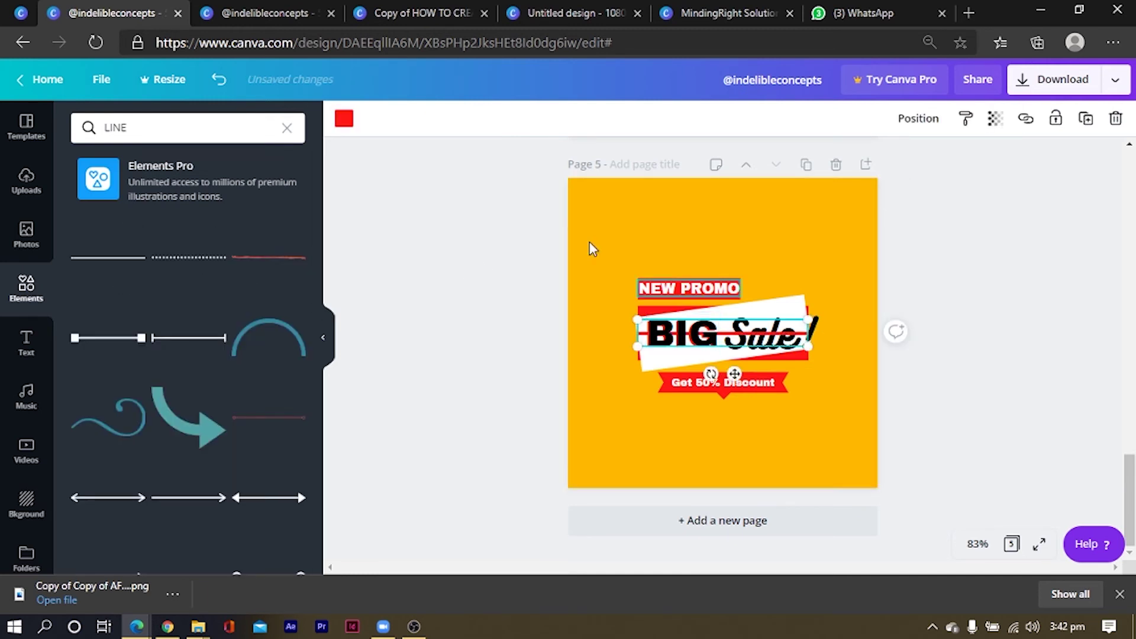
click(343, 121)
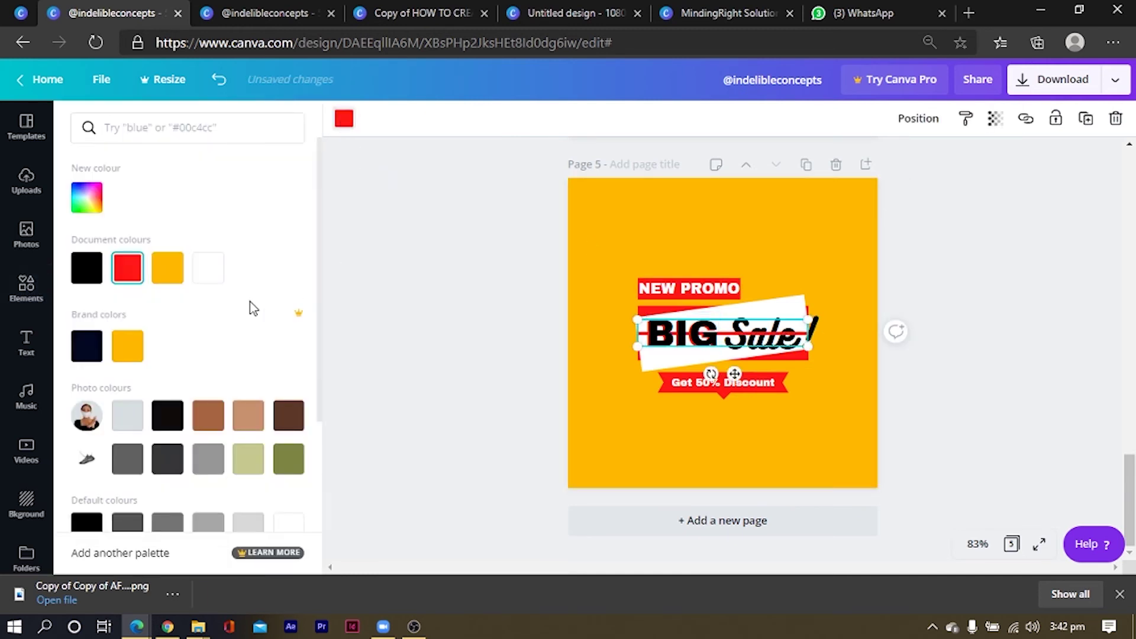
click(90, 280)
drag(753, 337, 753, 302)
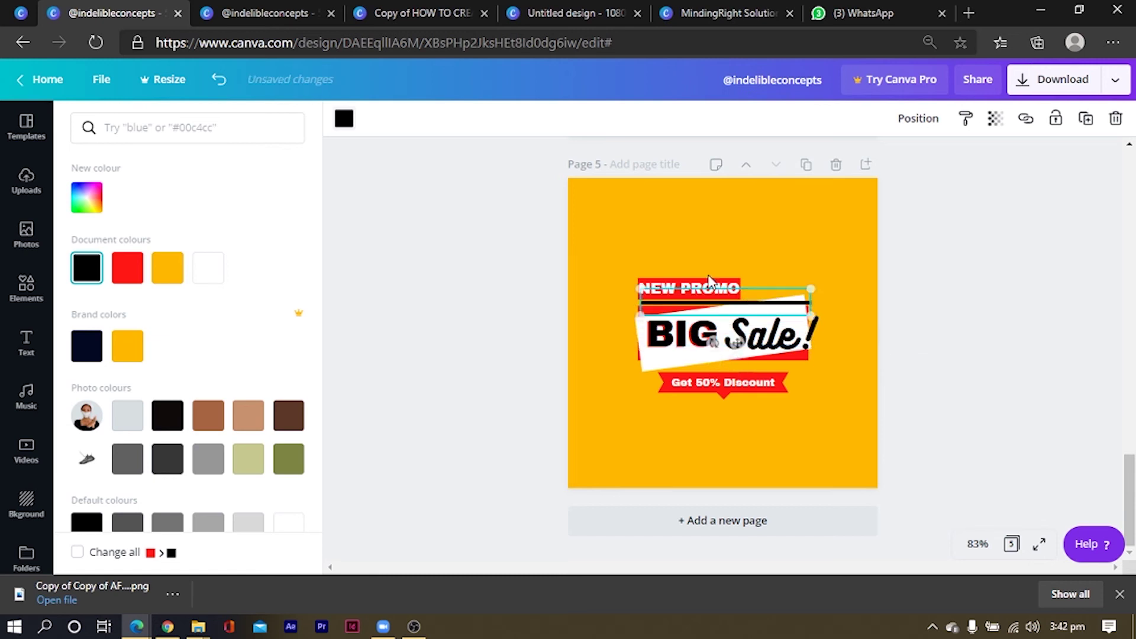
click(609, 262)
drag(630, 261, 655, 273)
Shorten the black line, send it behind the white banner, and put a copy below BIG Sale.
click(649, 309)
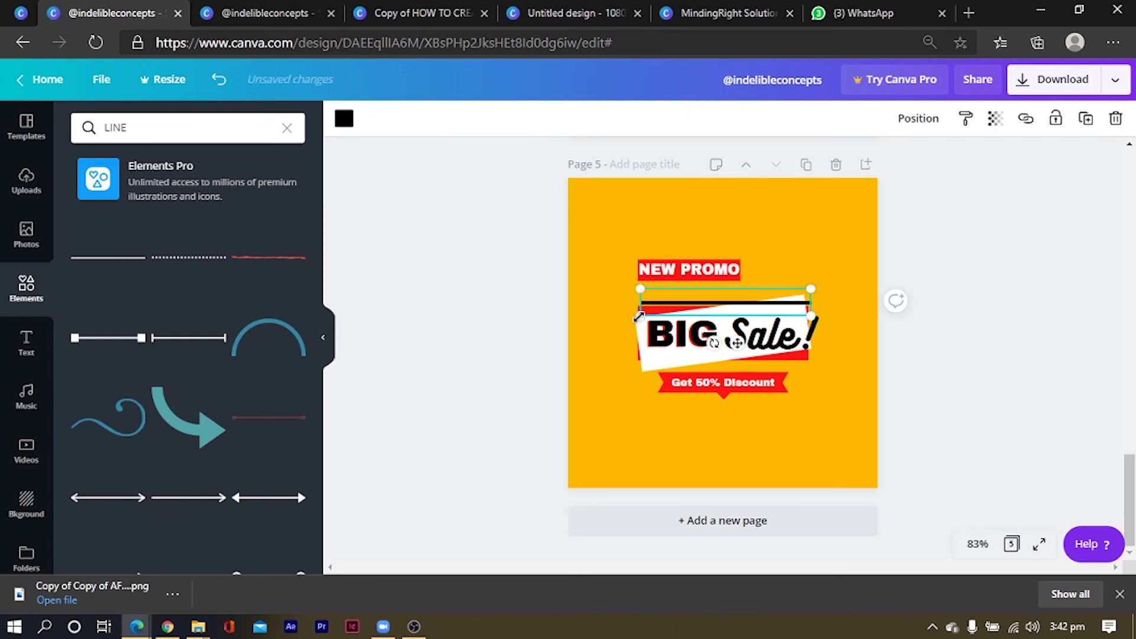
mouse_move(640, 317)
mouse_down()
mouse_move(668, 302)
mouse_move(628, 312)
mouse_up()
right_click(650, 297)
click(741, 412)
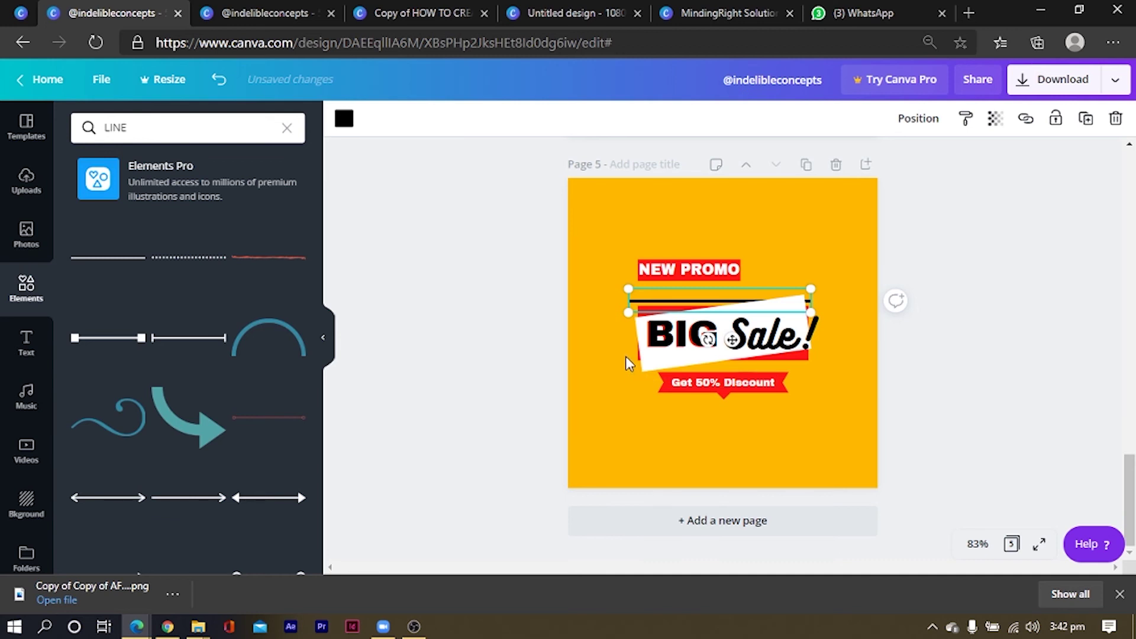
key(ctrl+d)
drag(704, 319, 686, 365)
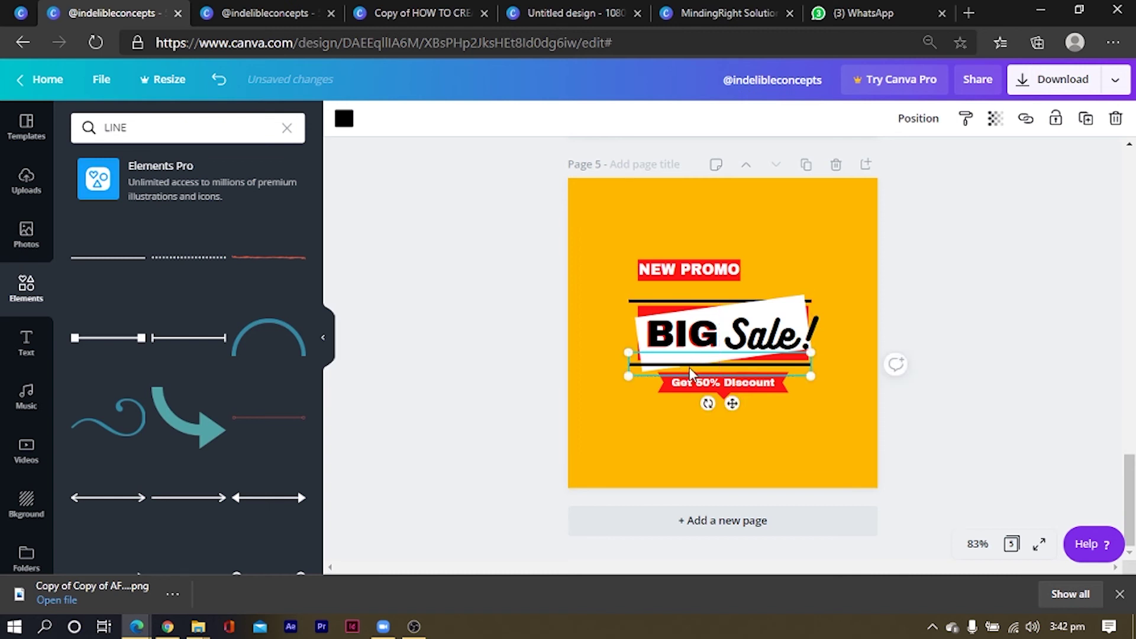
Rotate a line upright, trim its length, and set vertical lines at the banner's sides.
drag(708, 403, 787, 385)
drag(732, 289, 632, 332)
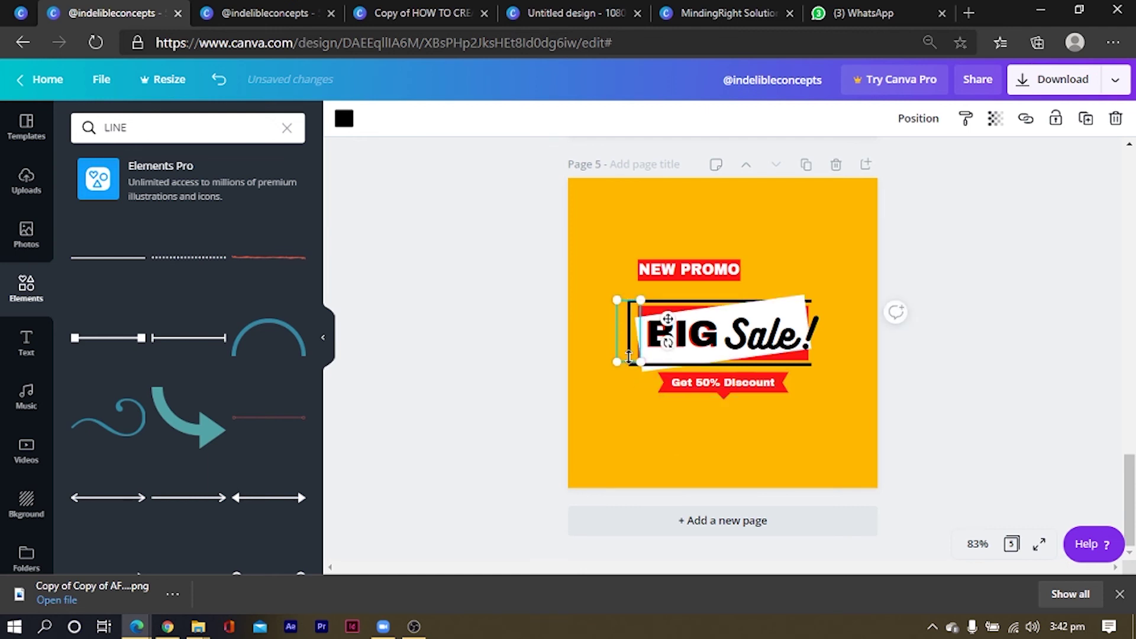
drag(626, 363, 626, 363)
click(591, 375)
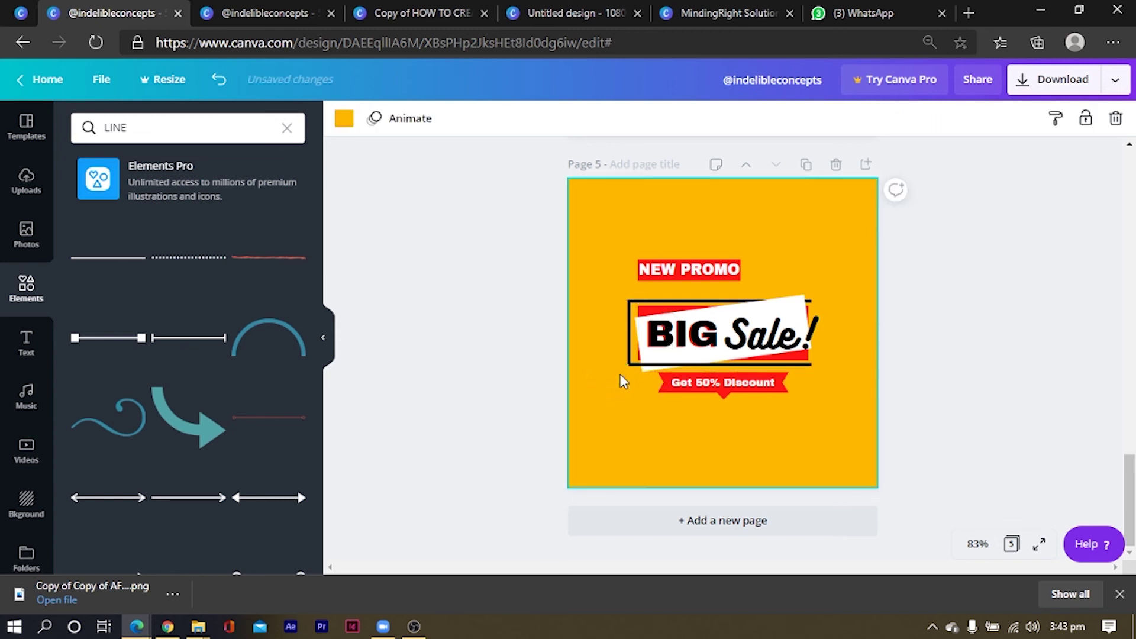
click(626, 357)
click(613, 393)
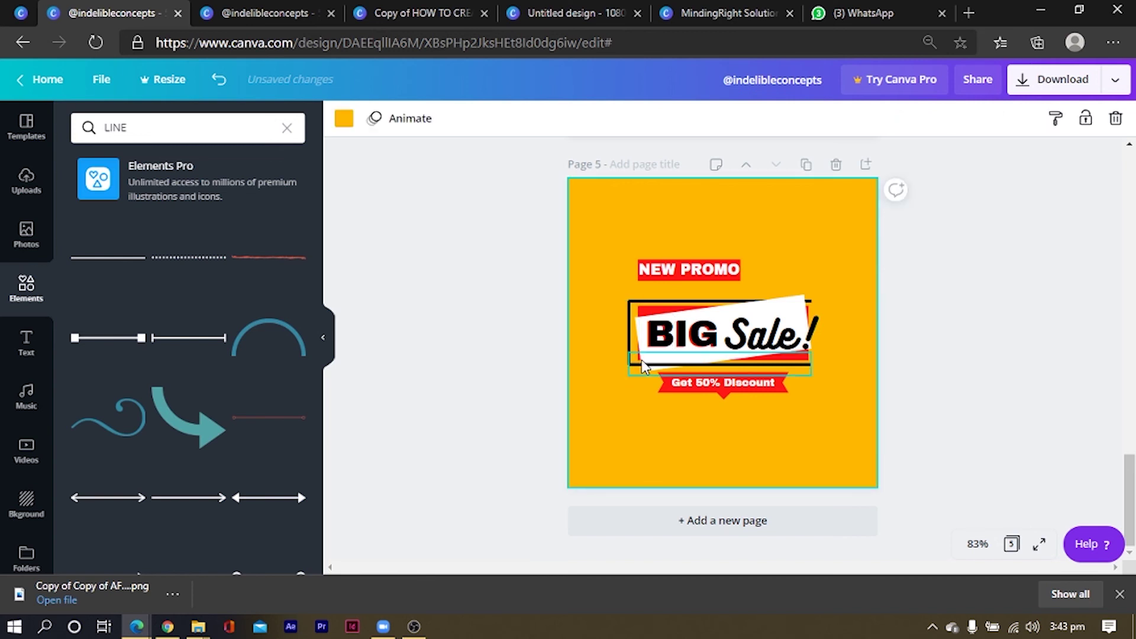
click(627, 342)
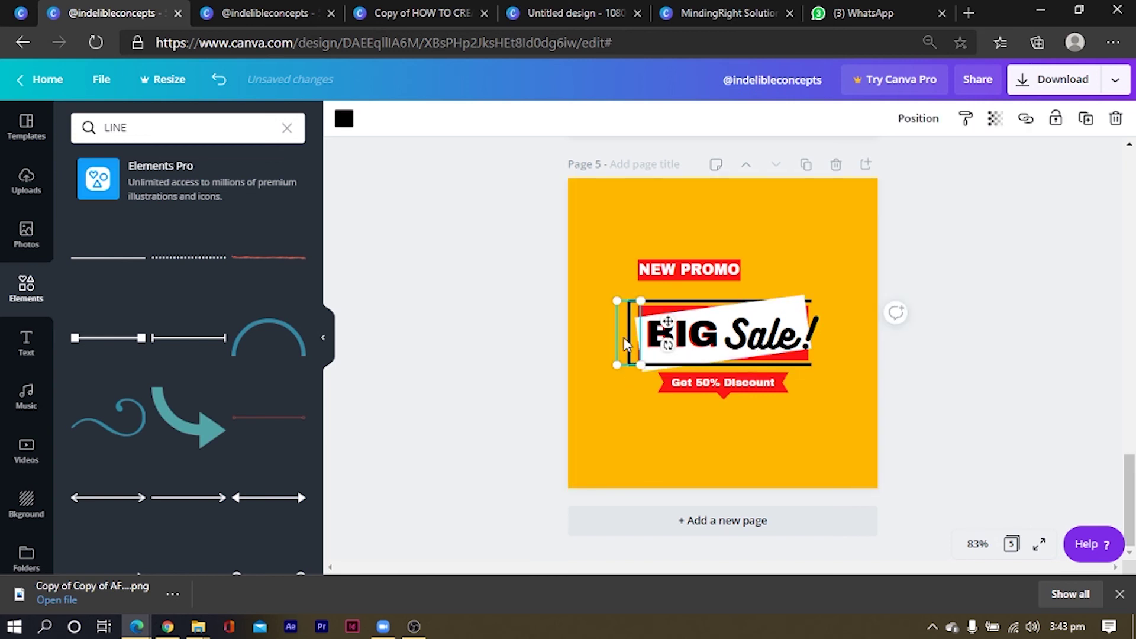
drag(626, 343, 810, 345)
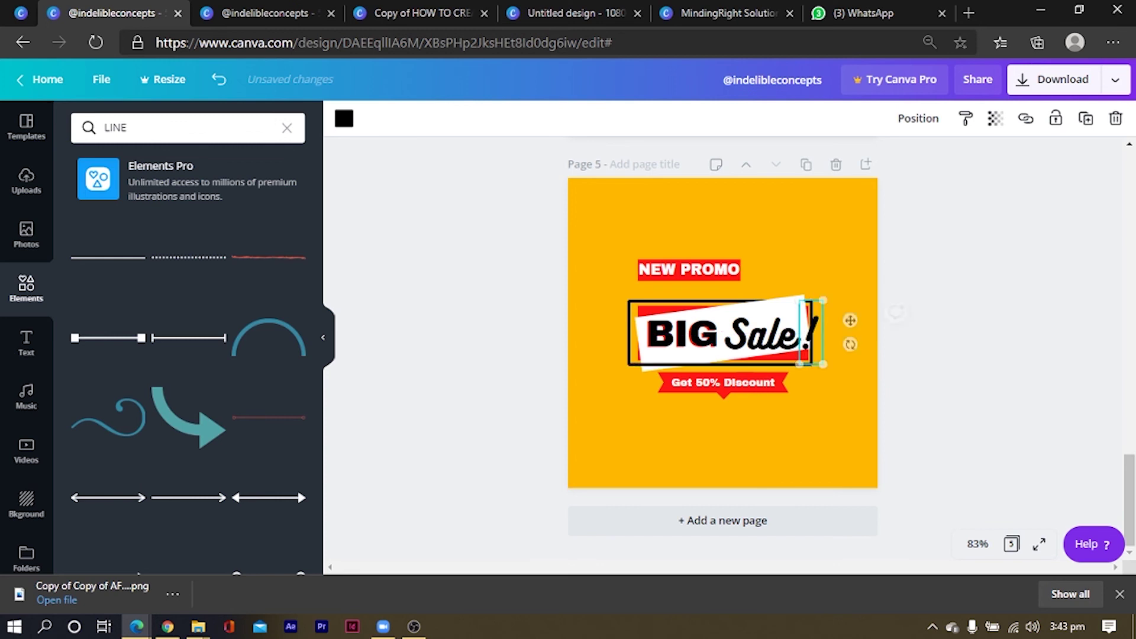
click(882, 383)
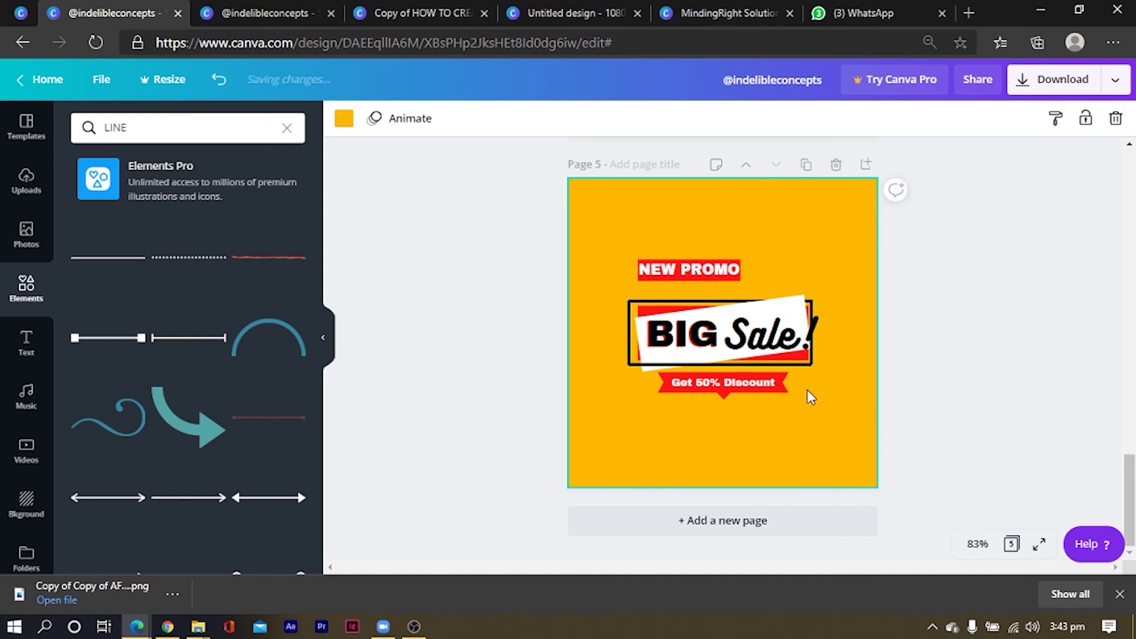
Nudge NEW PROMO down and left to the frame, and centre the Get 50% Discount ribbon.
click(669, 278)
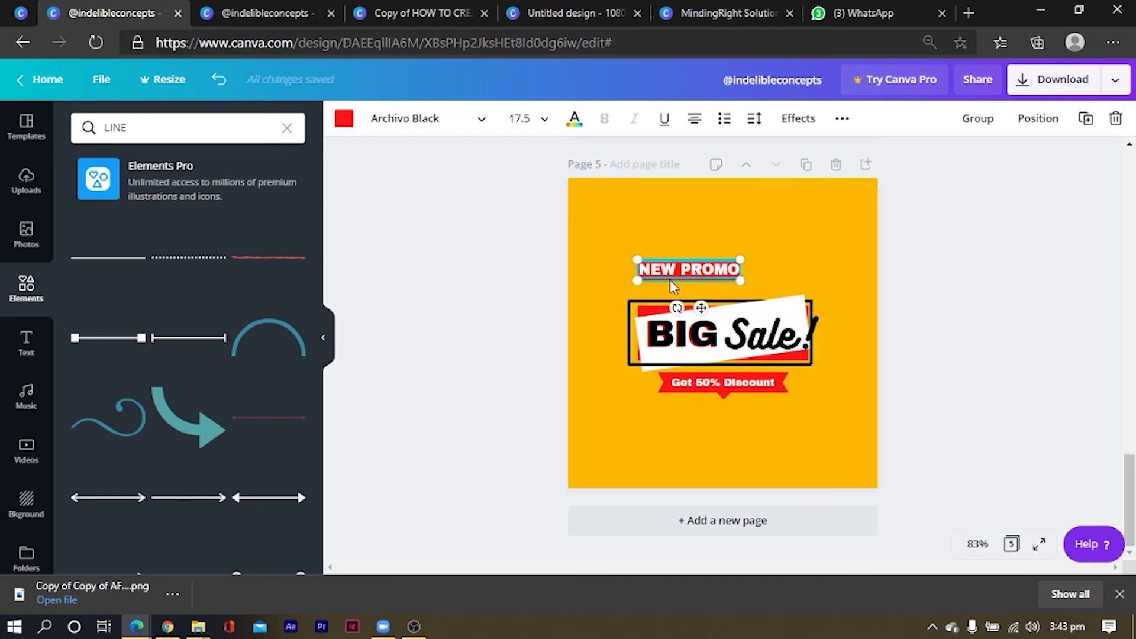
key(shift+Down)
key(shift+Down)
key(shift+Down)
key(Down)
key(Down)
key(Down)
key(Down)
key(Down)
key(Down)
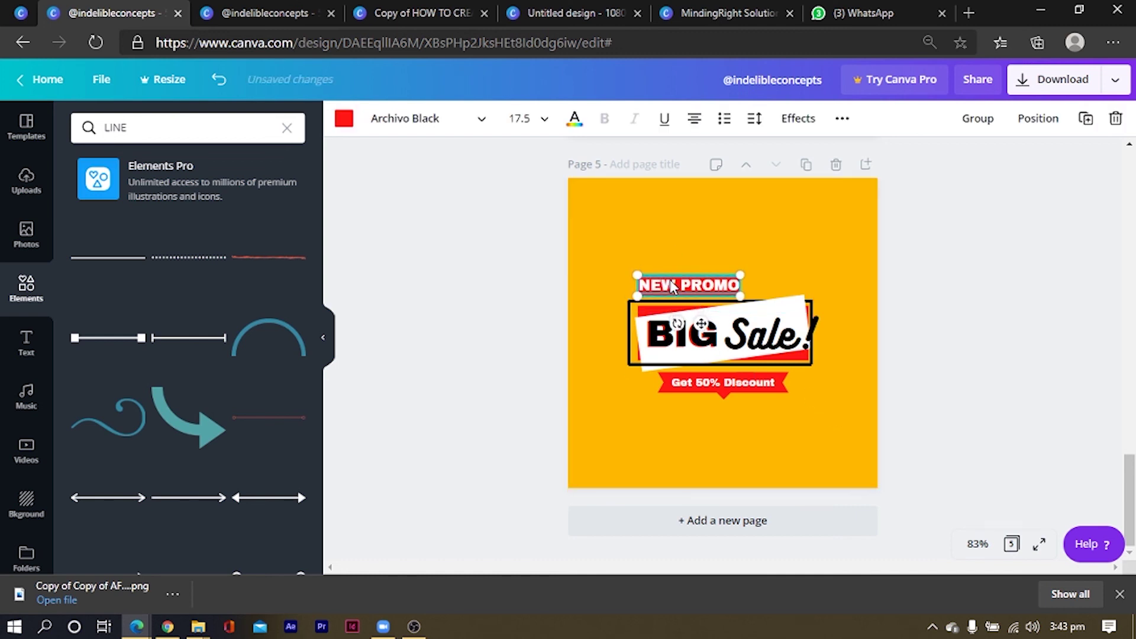
click(607, 414)
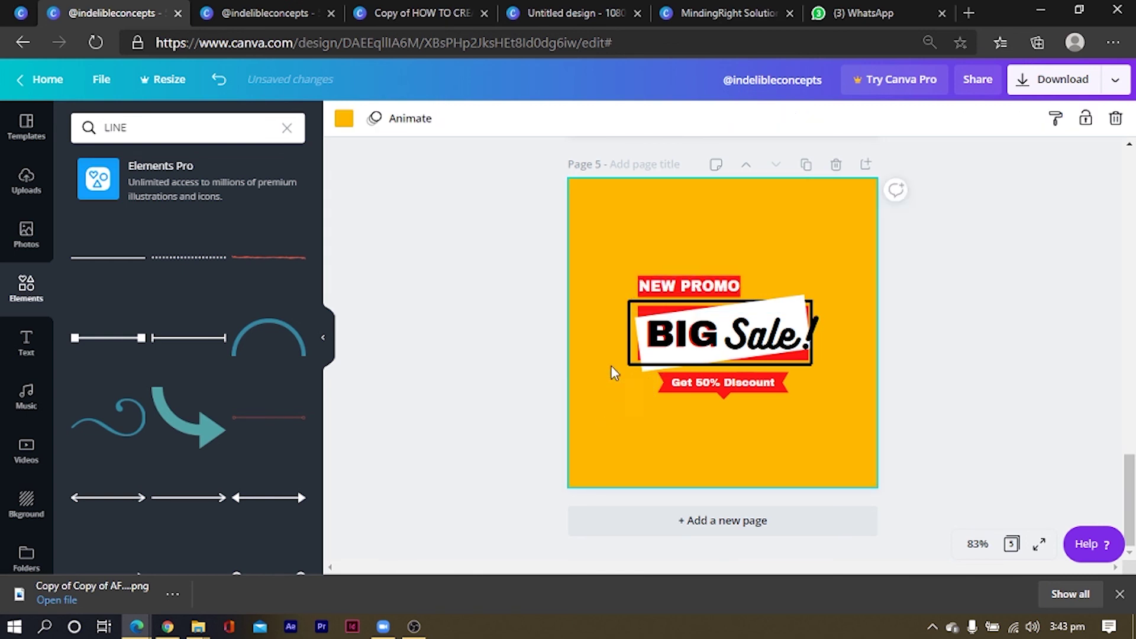
click(731, 289)
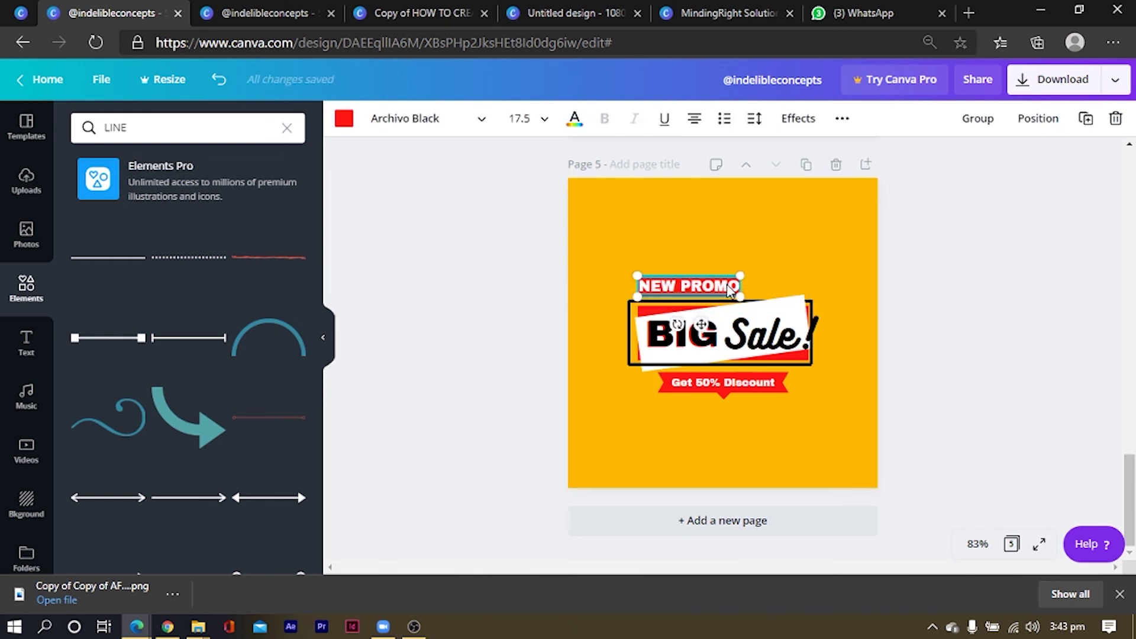
drag(731, 288, 724, 286)
click(639, 393)
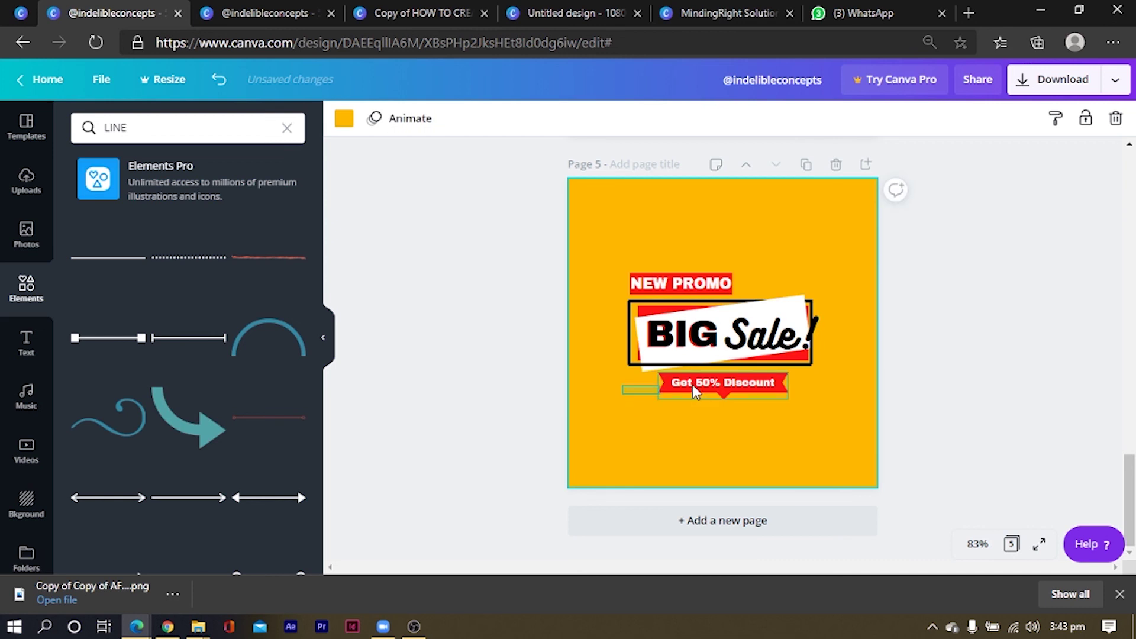
click(702, 385)
drag(702, 385, 704, 385)
Select all badge pieces together and scale the whole badge up.
drag(599, 219, 758, 331)
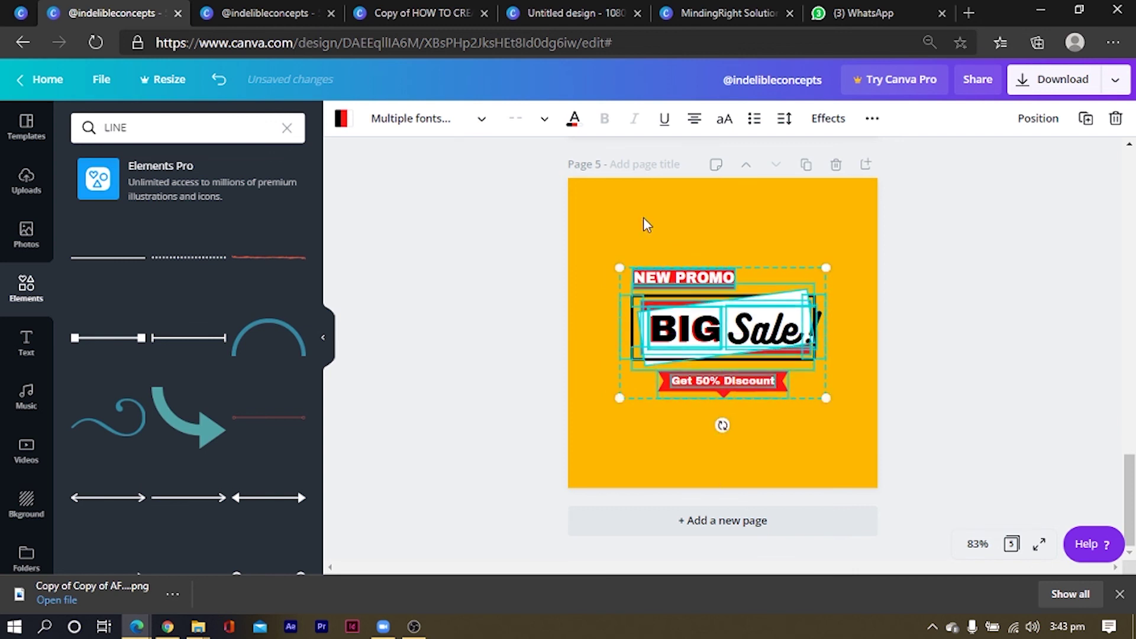
drag(619, 398, 584, 422)
drag(822, 273, 852, 245)
click(776, 205)
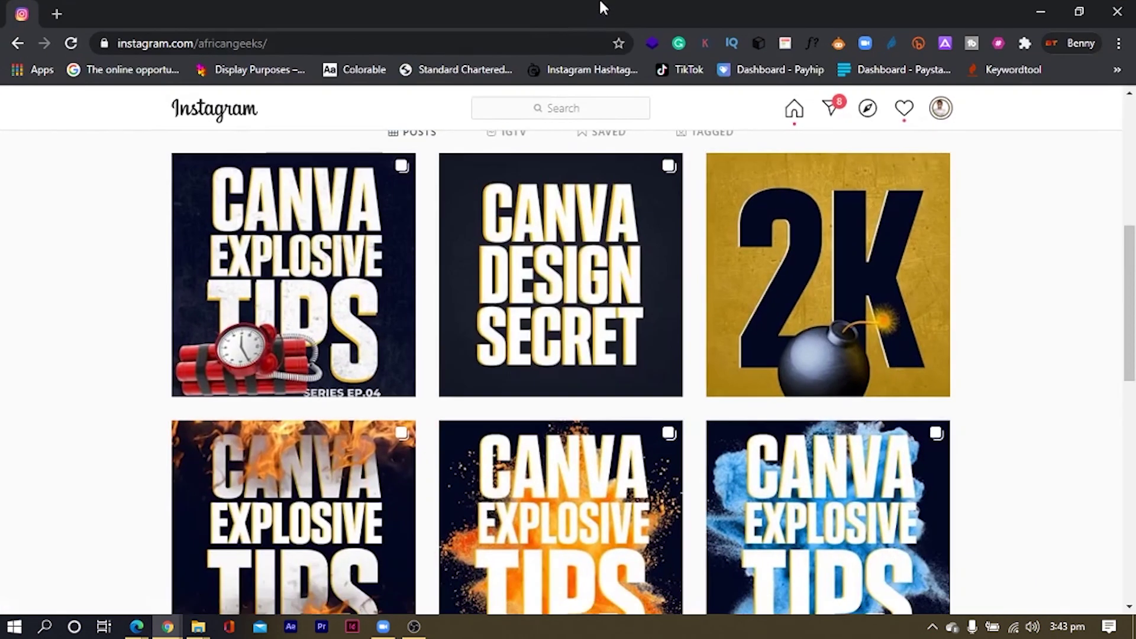
Scroll up to the top of the Instagram profile to show the header, bio and highlights.
scroll(516, 237, up, 7)
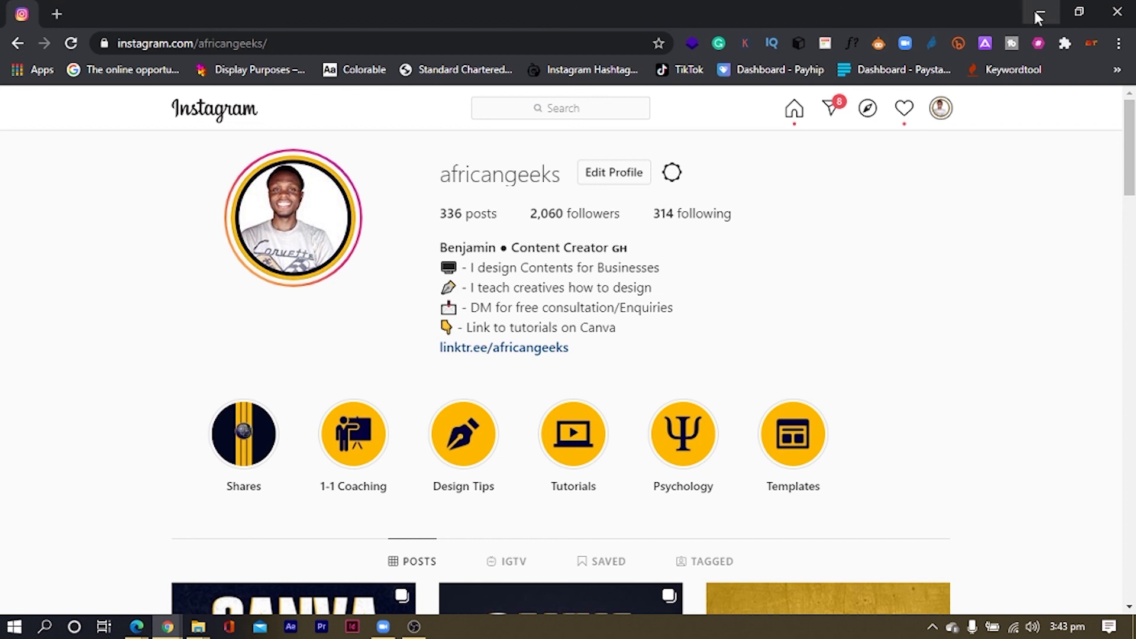
Minimize the Chrome Instagram window to return to the Canva editor.
click(1038, 14)
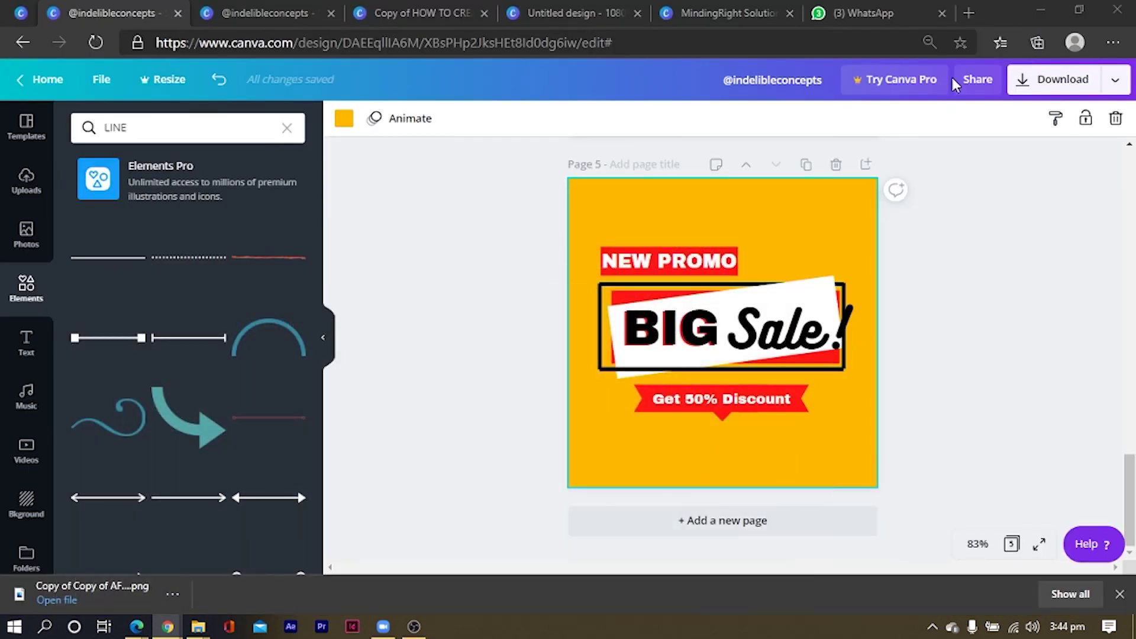